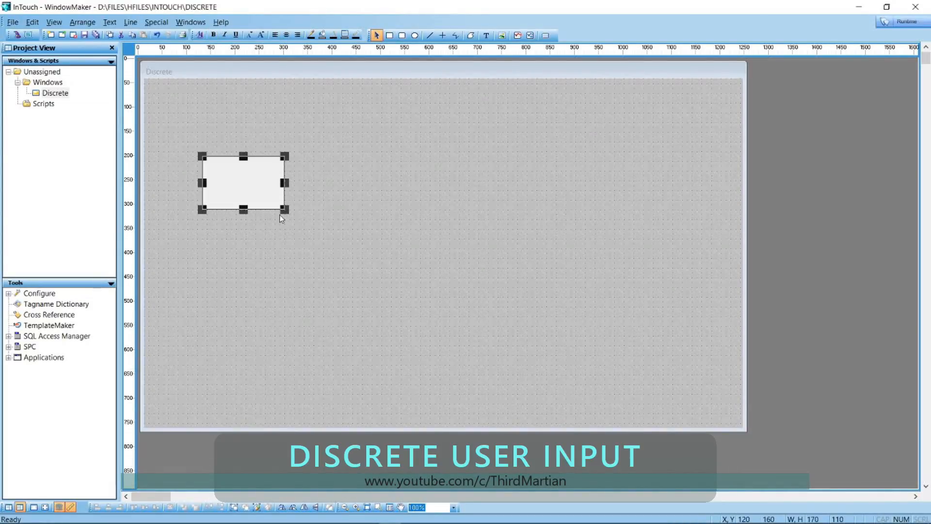
Fill the selected rectangle green from the fill-colour palette, then reselect it
click(322, 34)
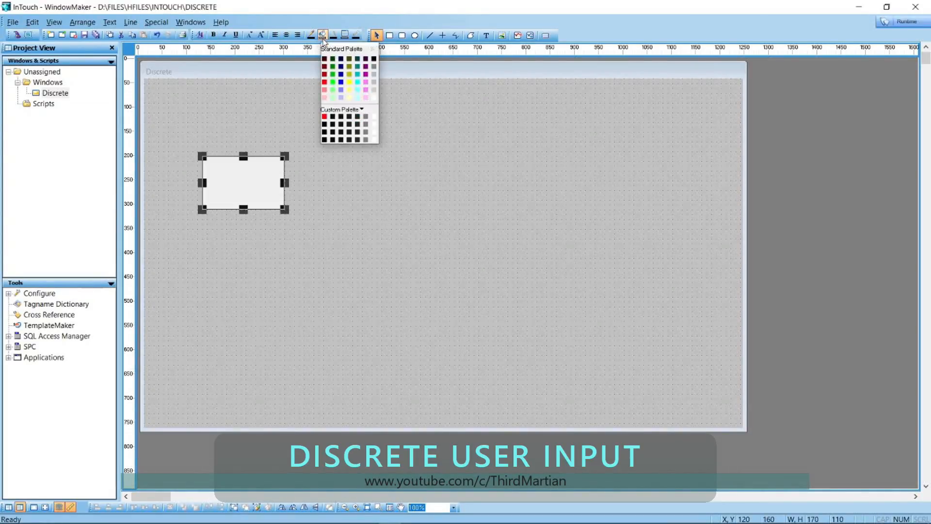
click(333, 80)
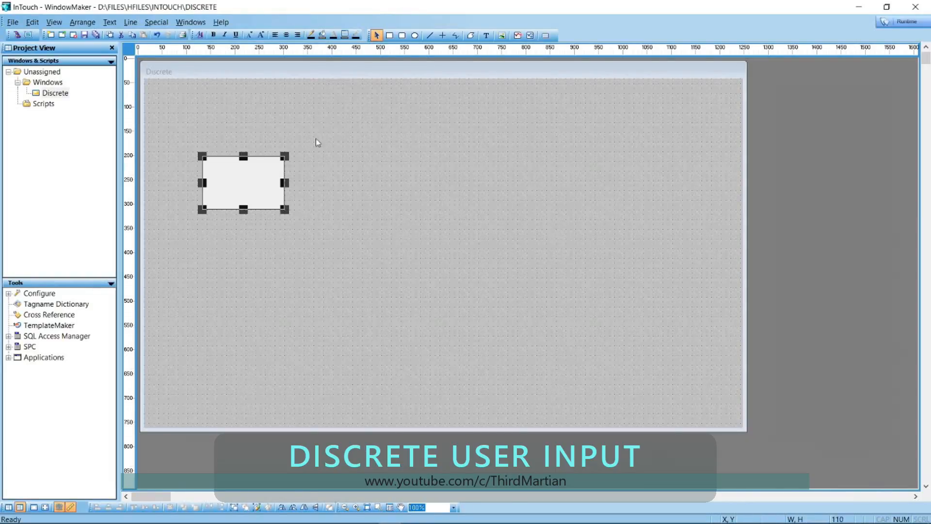
click(314, 168)
click(226, 184)
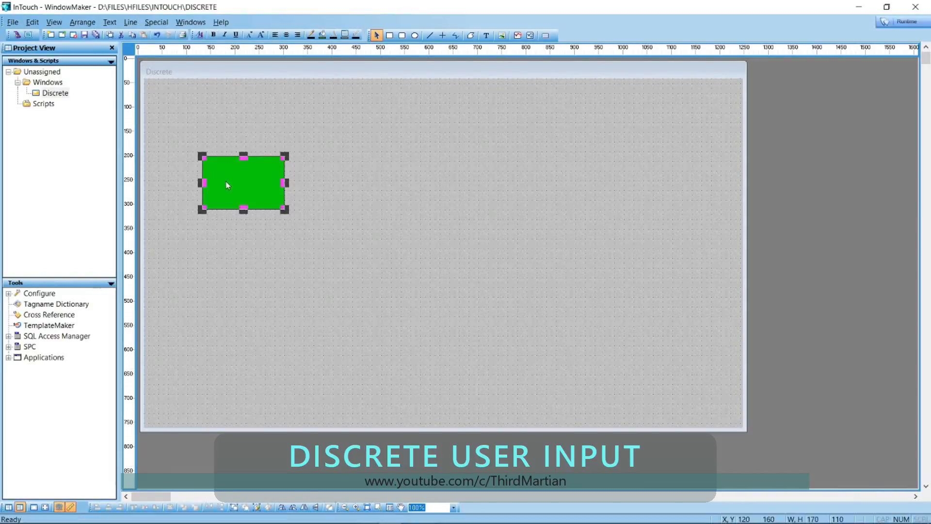
Add a discrete user input link on tag SW with the message 'Seelct Status'
double_click(227, 184)
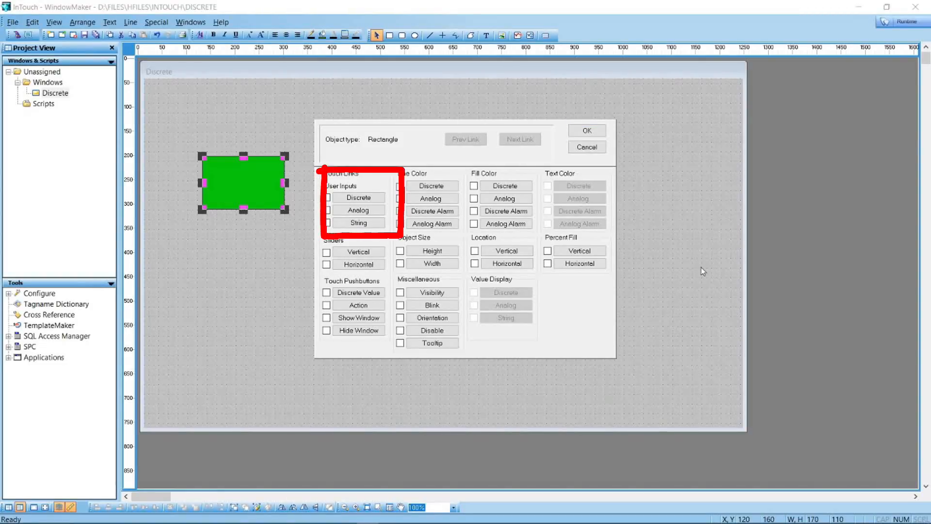
click(356, 200)
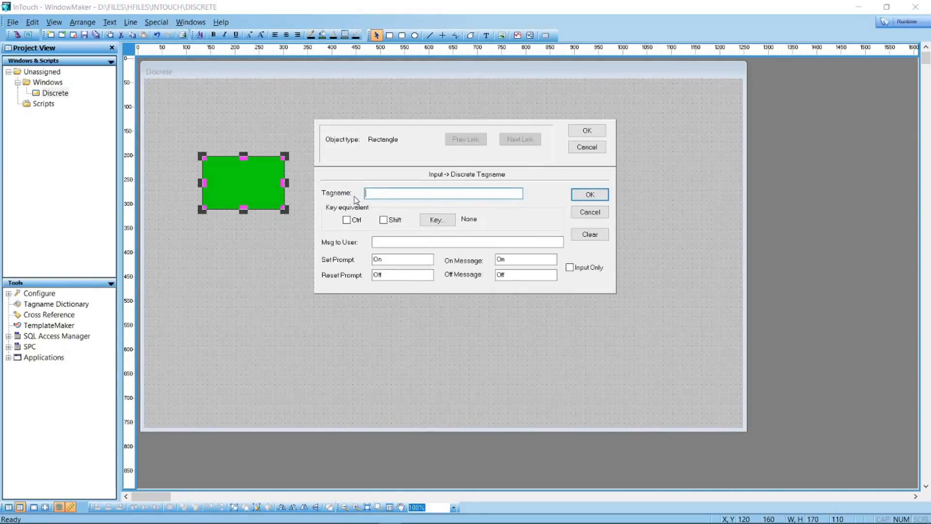
text(SW)
key(Tab)
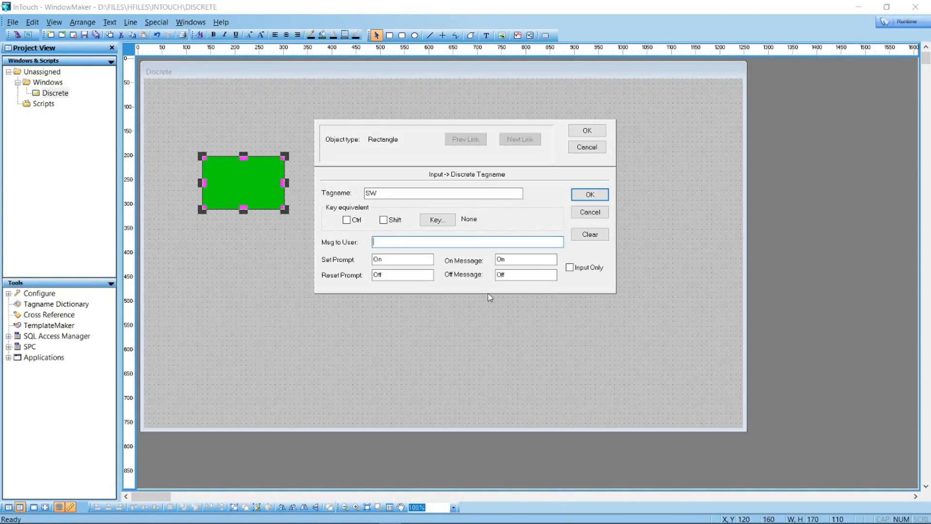
text(Seelct)
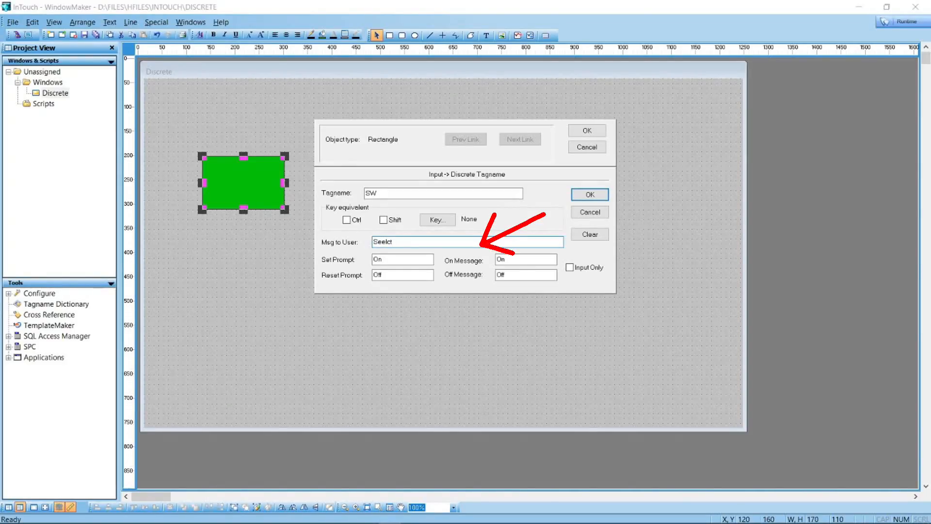
text( Status)
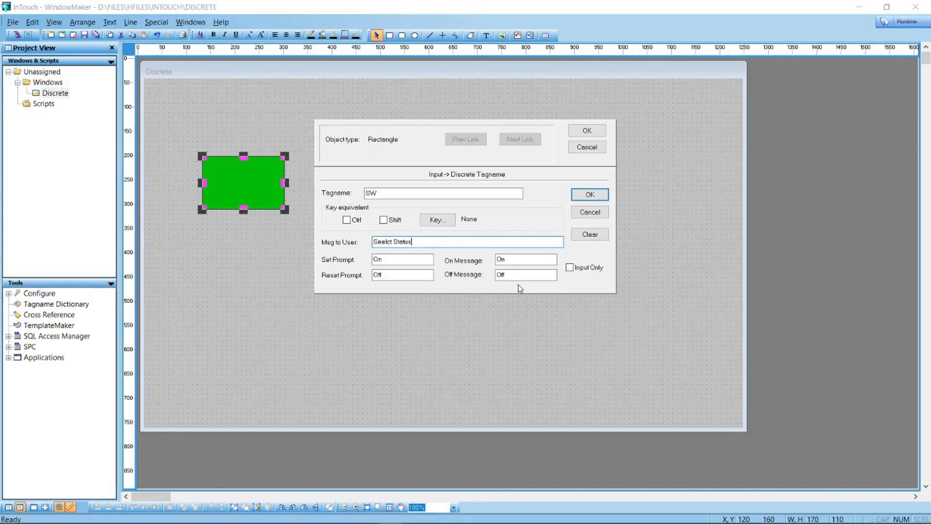
click(526, 260)
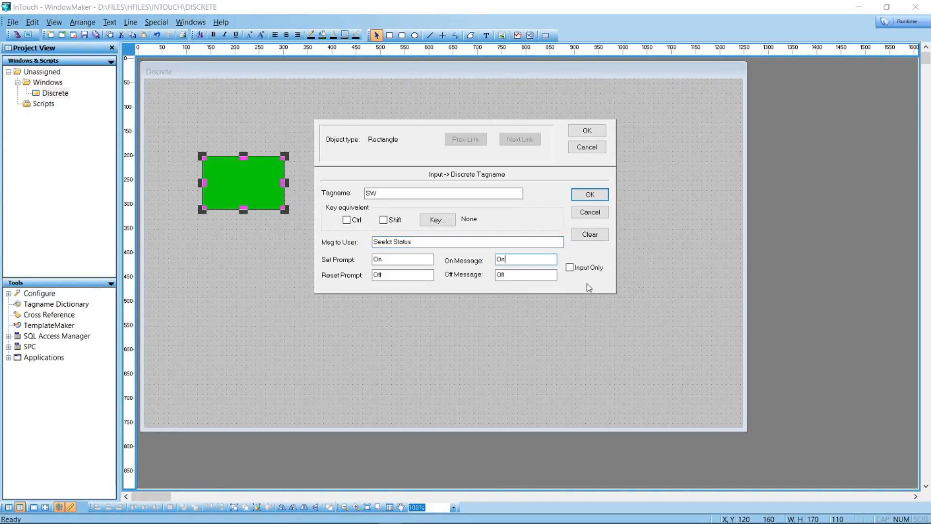
click(588, 196)
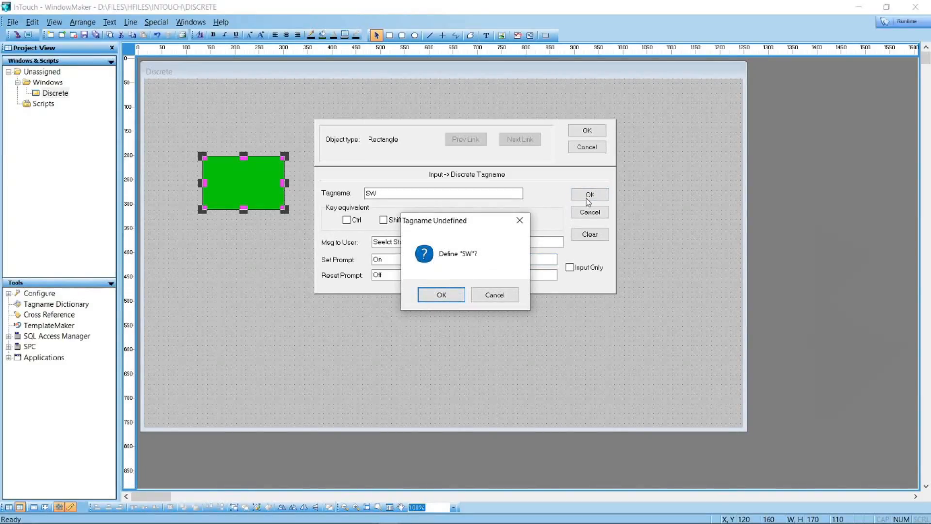
Define SW as a new Memory Discrete tag and confirm the rectangle's animation links
click(454, 297)
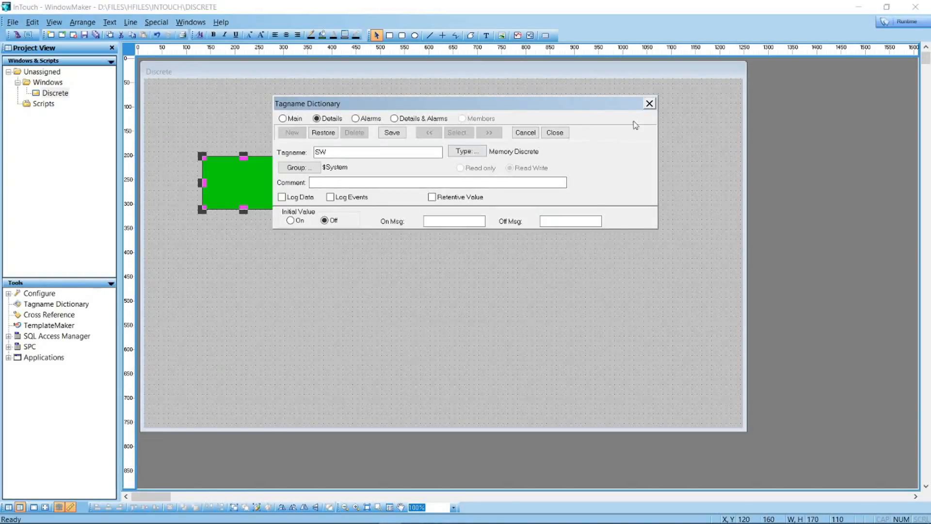
click(483, 151)
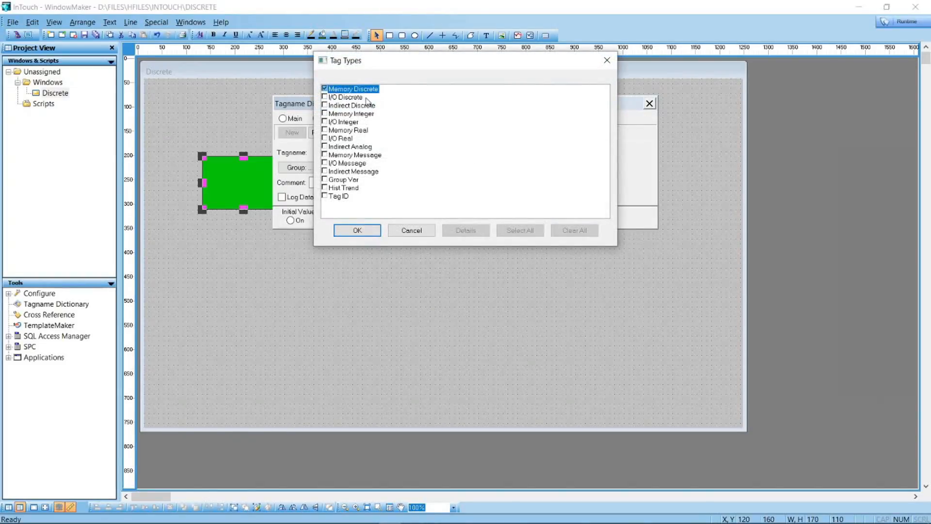
click(365, 231)
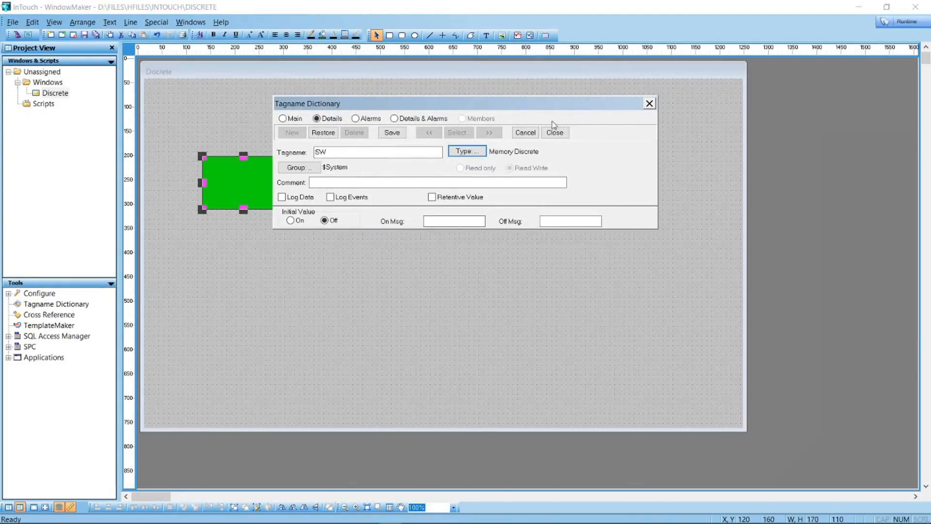
click(553, 133)
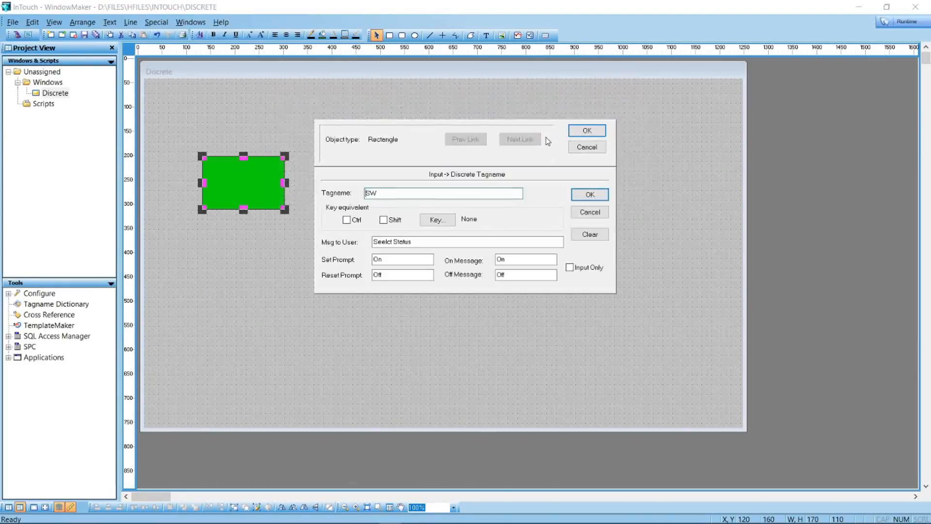
click(589, 131)
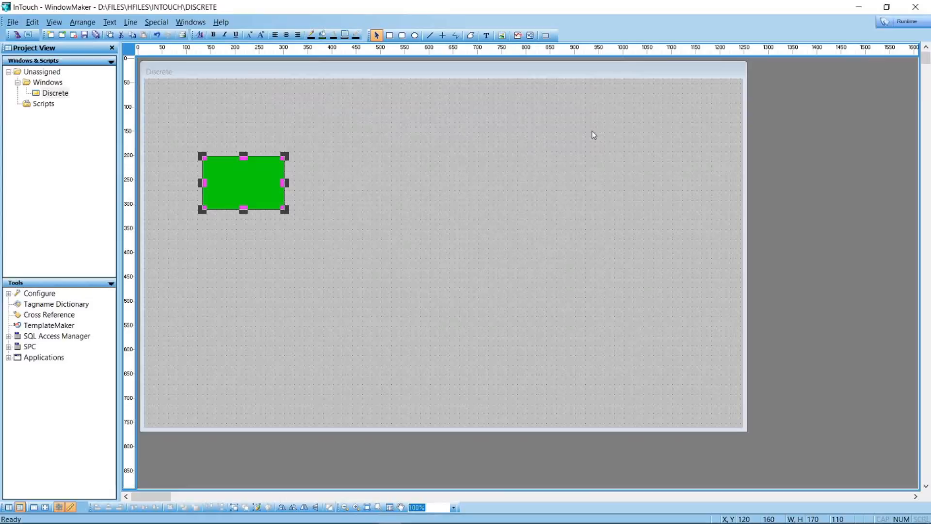
Place a Circular Light wizard from the Lights gallery onto the window
click(458, 180)
click(19, 36)
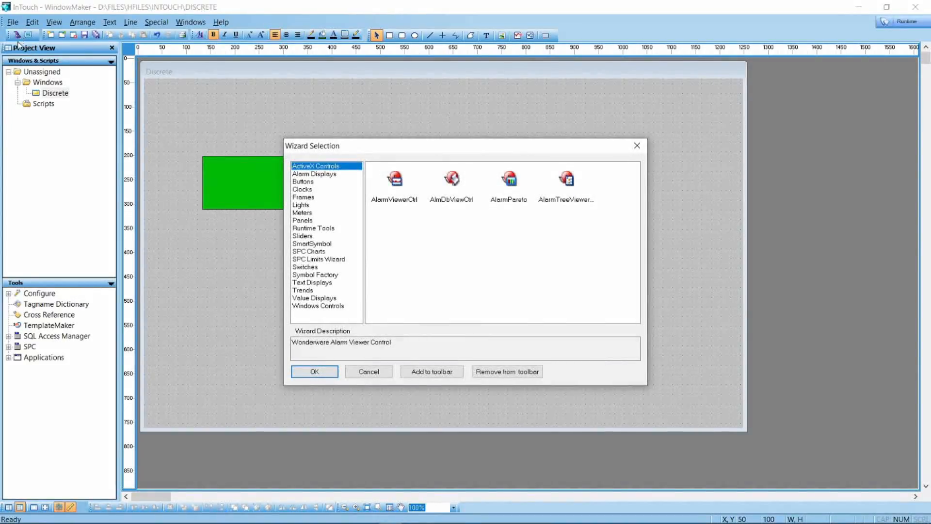
click(302, 205)
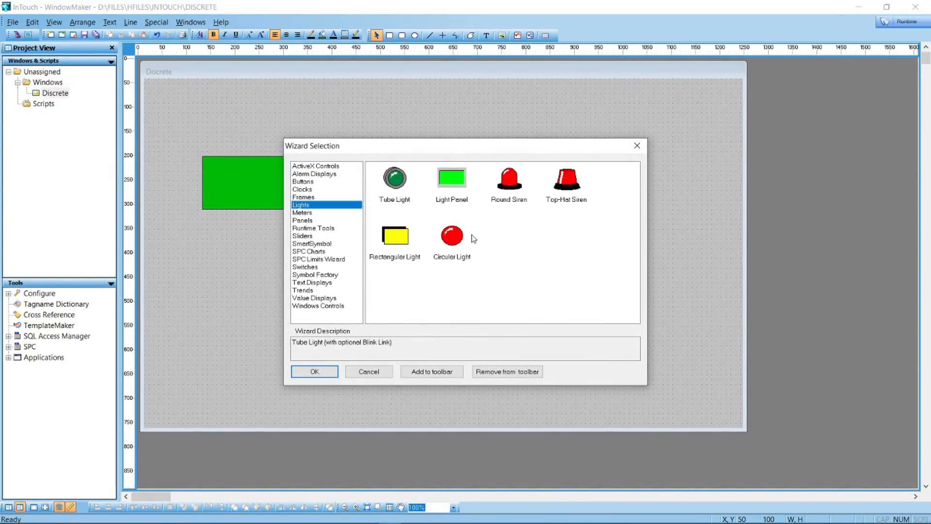
double_click(454, 241)
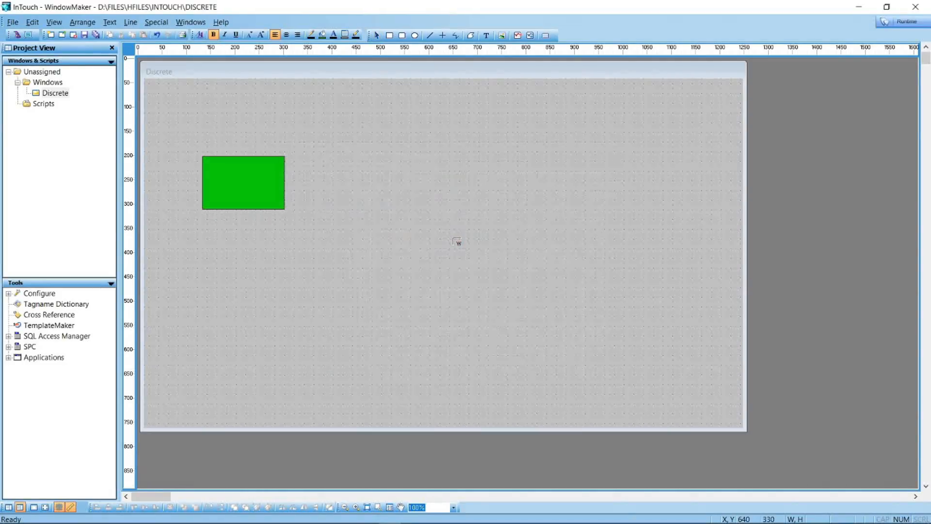
click(398, 186)
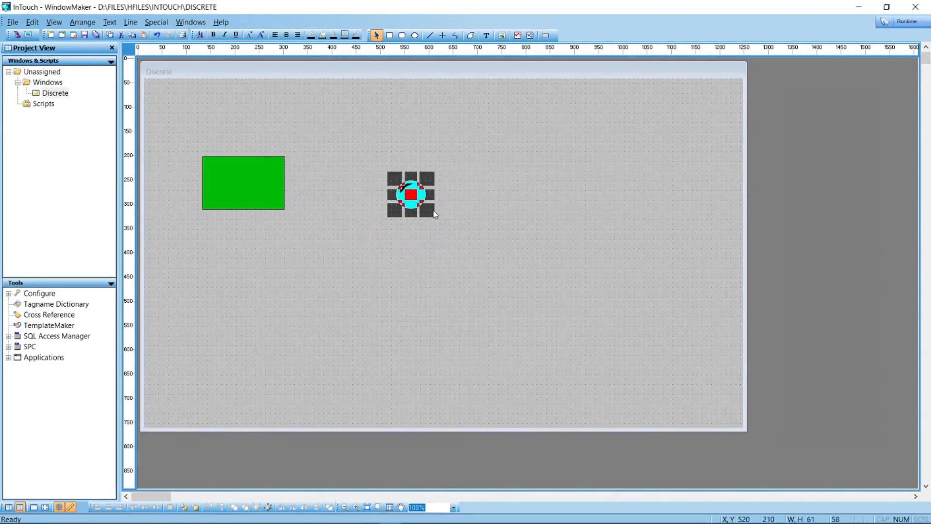
Enlarge the light into a big circle and move it beside the green rectangle
click(446, 255)
click(423, 216)
drag(430, 218, 487, 262)
click(491, 205)
drag(454, 204, 411, 155)
click(541, 214)
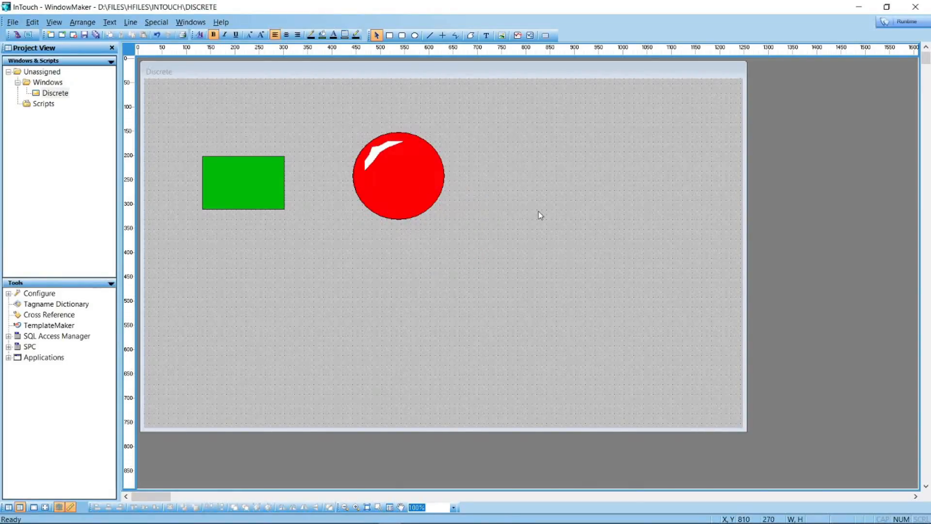
Set the light's expression to sw, with red for Off and green for On
double_click(409, 201)
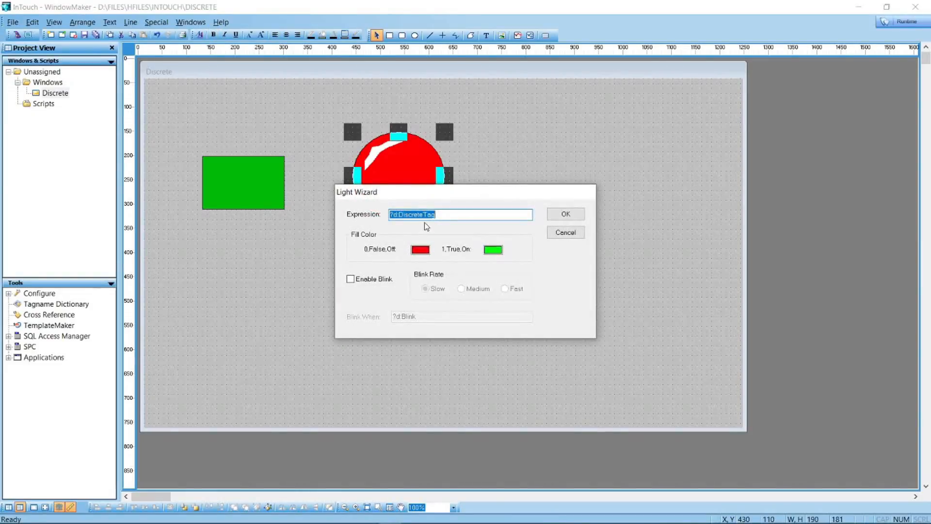
text(sw)
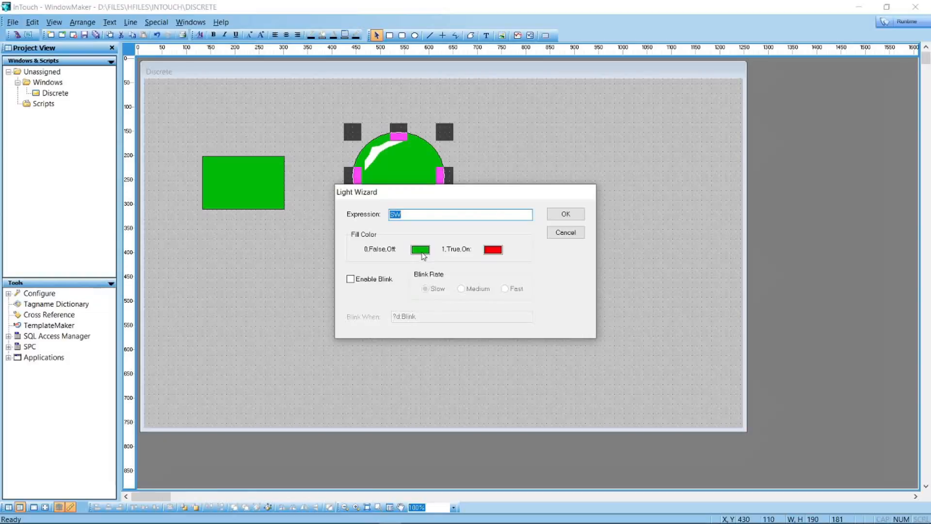
click(424, 254)
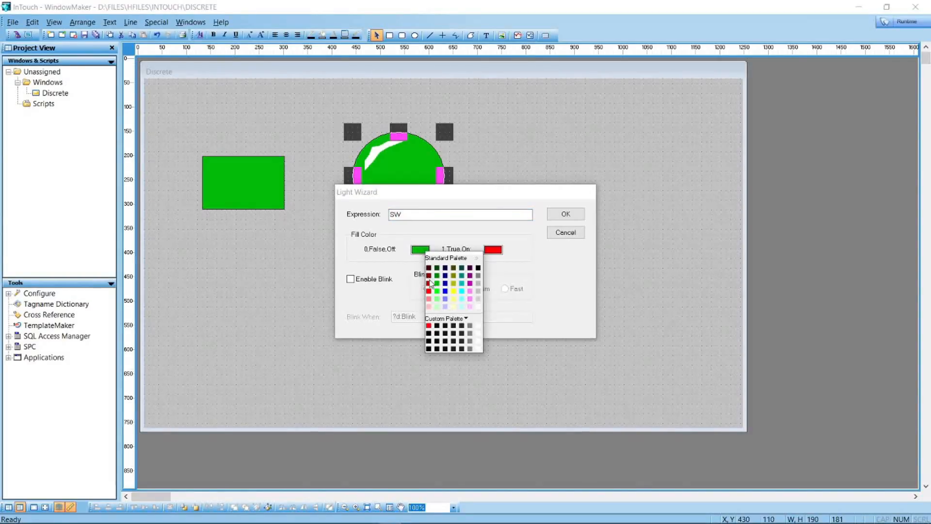
click(429, 296)
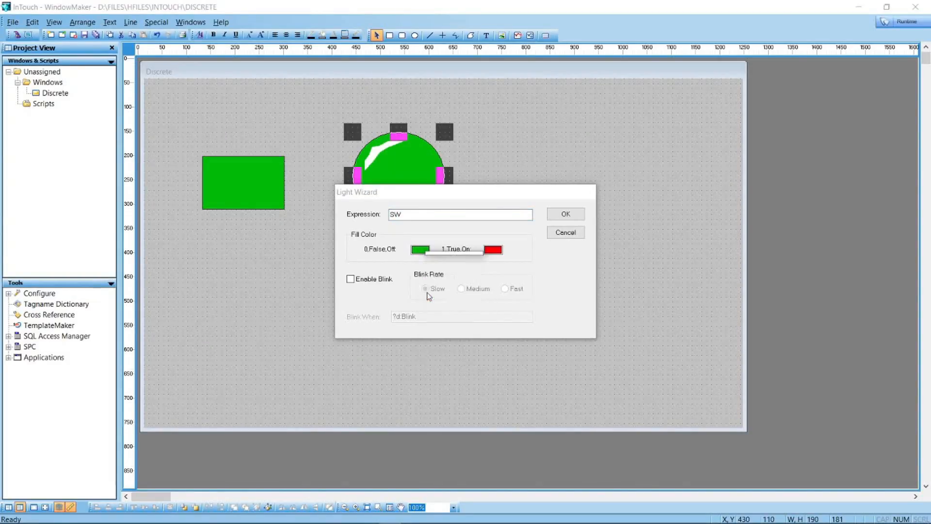
click(493, 250)
click(509, 290)
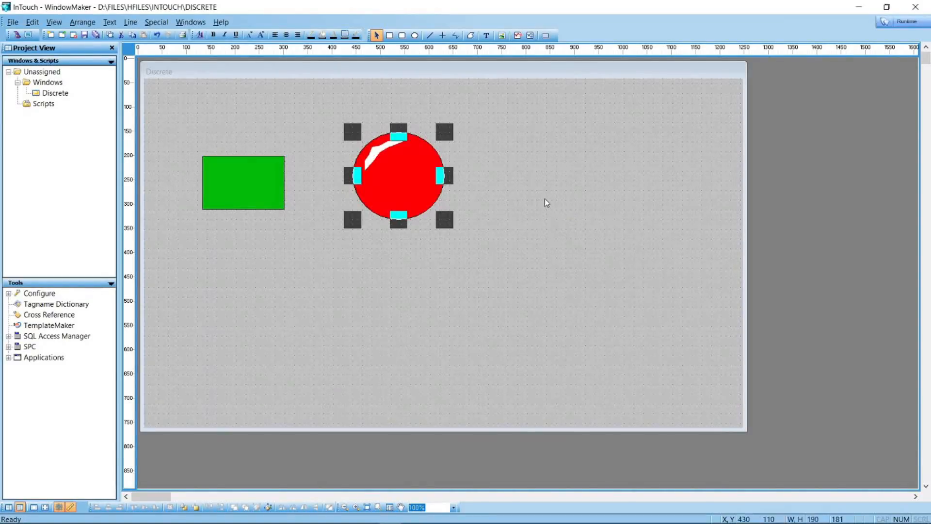
click(545, 198)
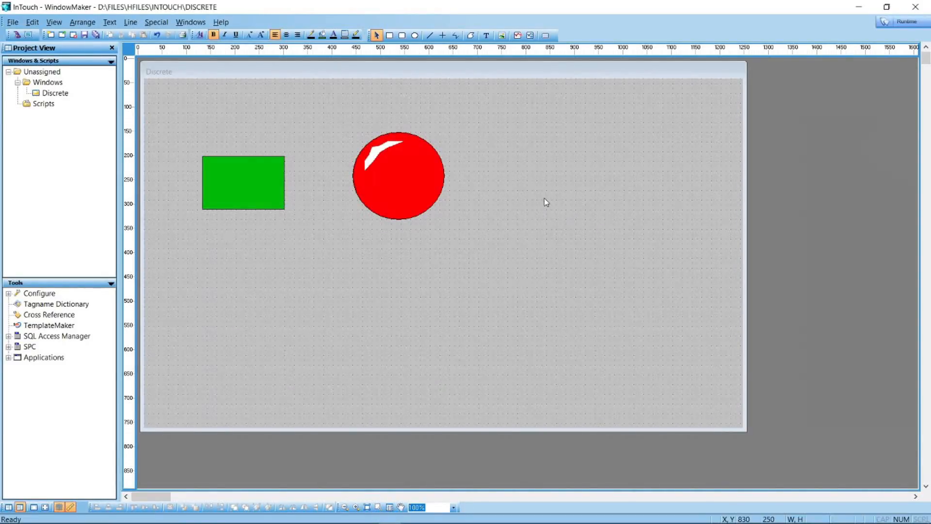
In runtime, switch the rectangle's status On, then Off, so the light turns green then red
click(897, 21)
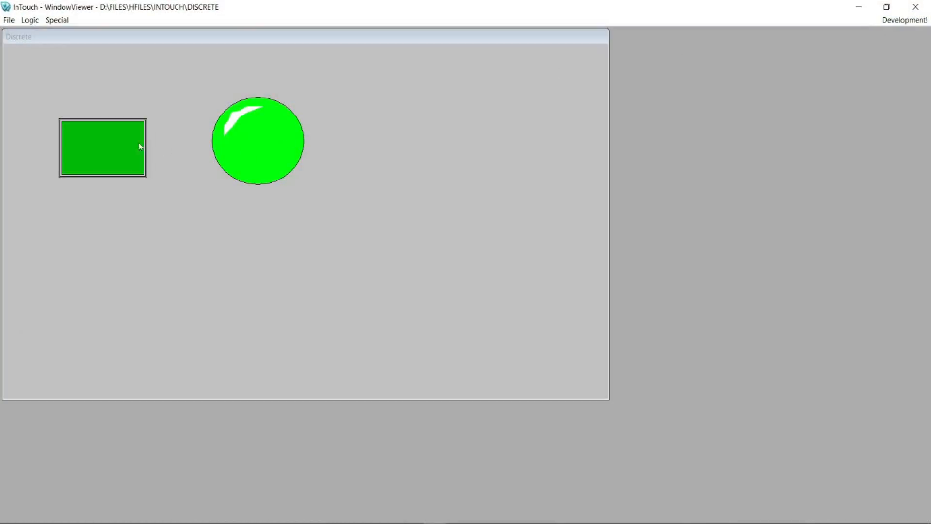
click(121, 147)
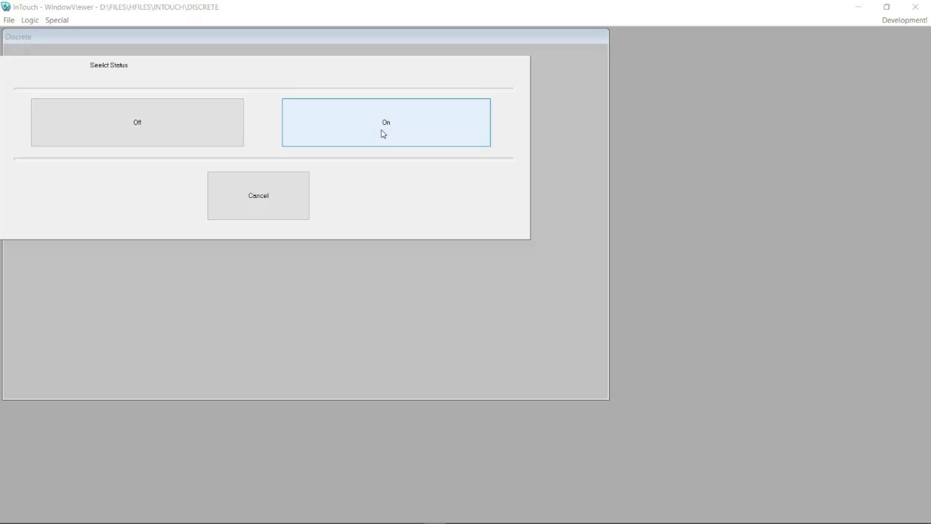
click(383, 134)
click(109, 150)
click(190, 135)
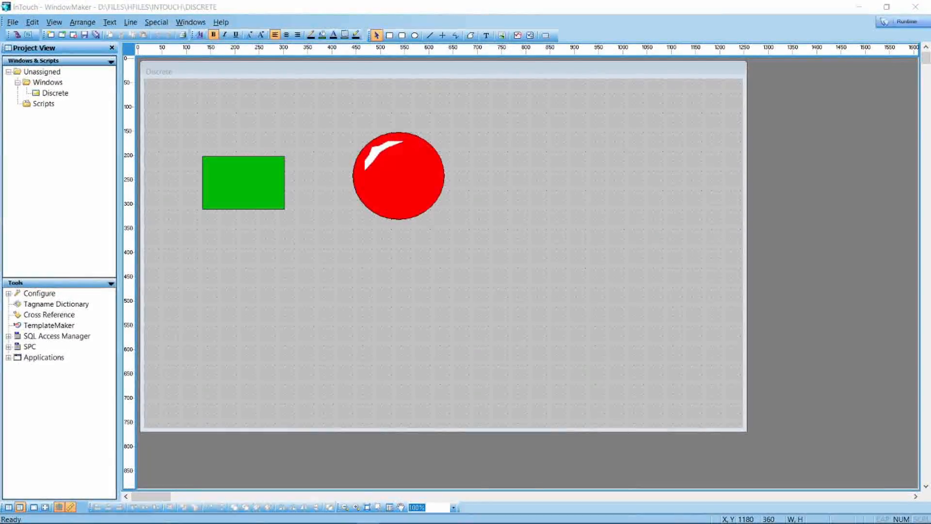
Add an analog user input link to the rectangle with tagname sl
click(226, 189)
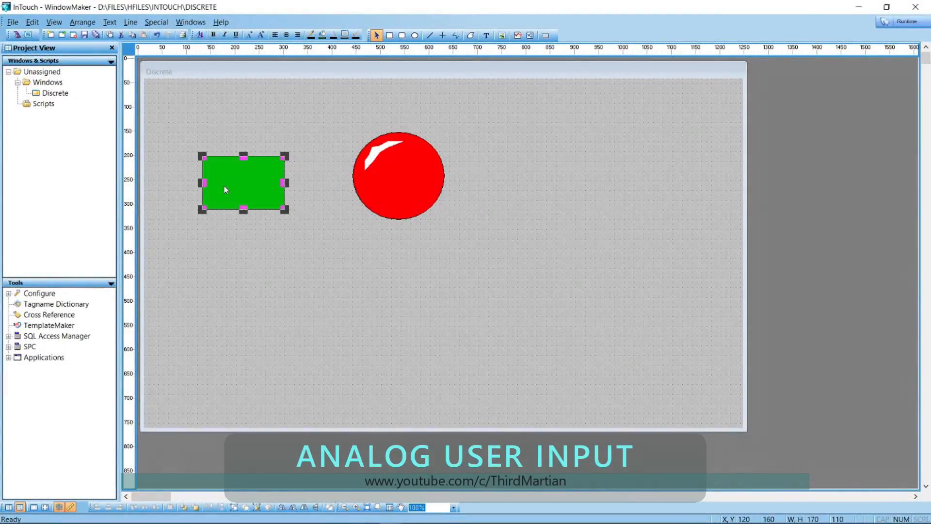
double_click(225, 189)
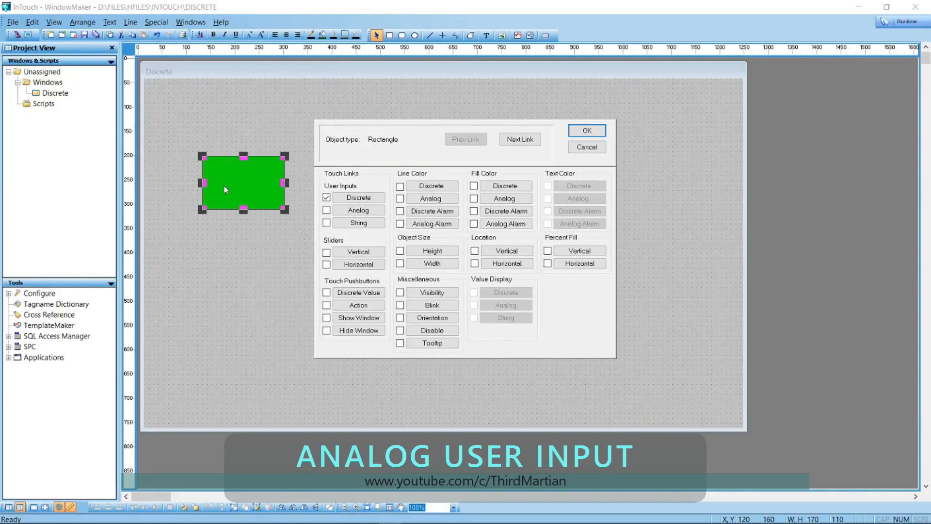
click(359, 210)
click(378, 193)
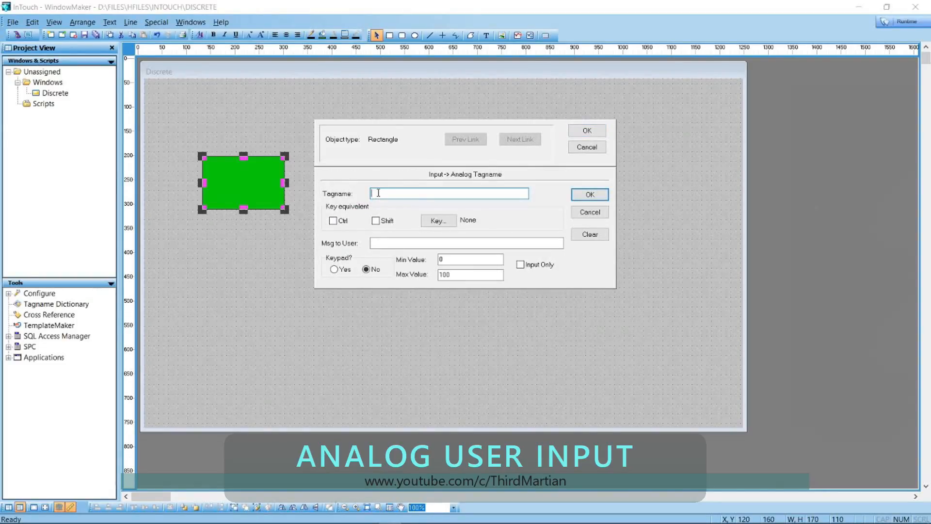
text(sl)
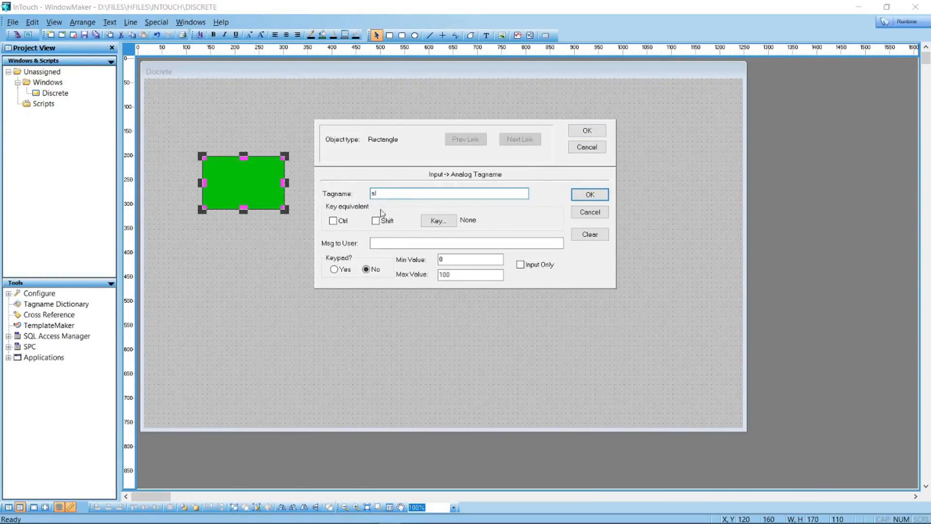
Define the new tag sl as a Memory Real tag
double_click(388, 193)
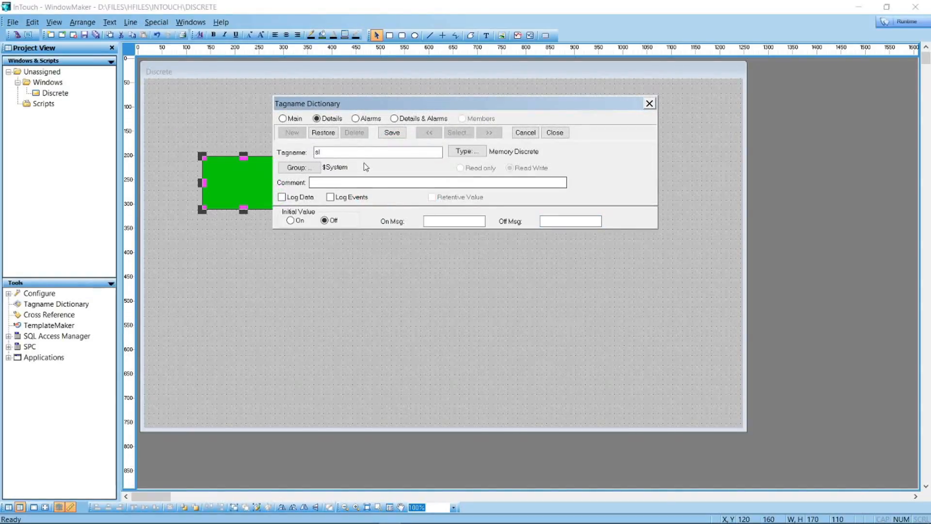
click(479, 153)
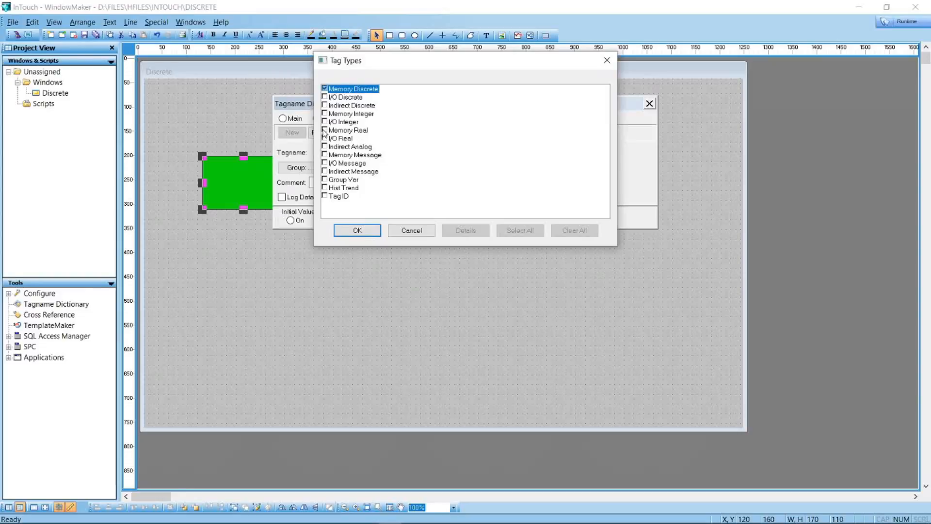
click(328, 131)
click(357, 230)
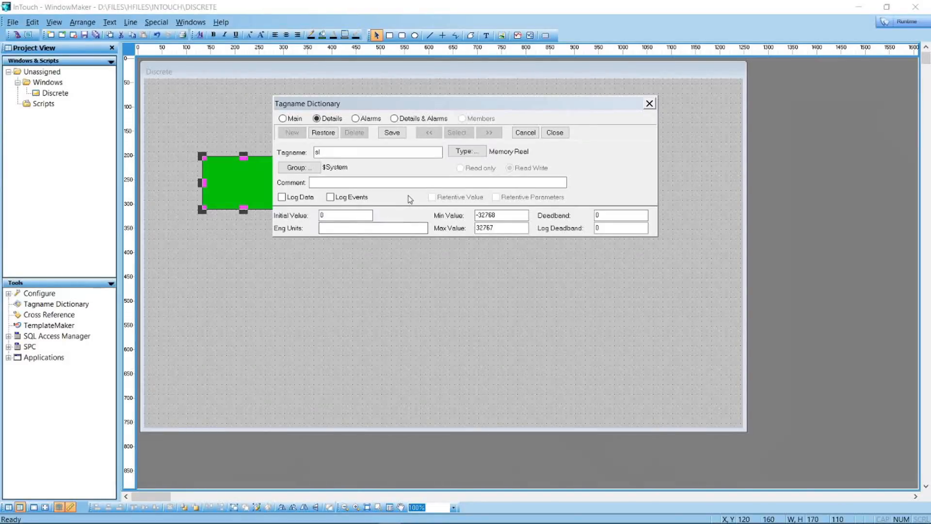
key(Return)
Set the user message to 'keypad', enable the on-screen keypad, and confirm the links
click(373, 242)
text(k)
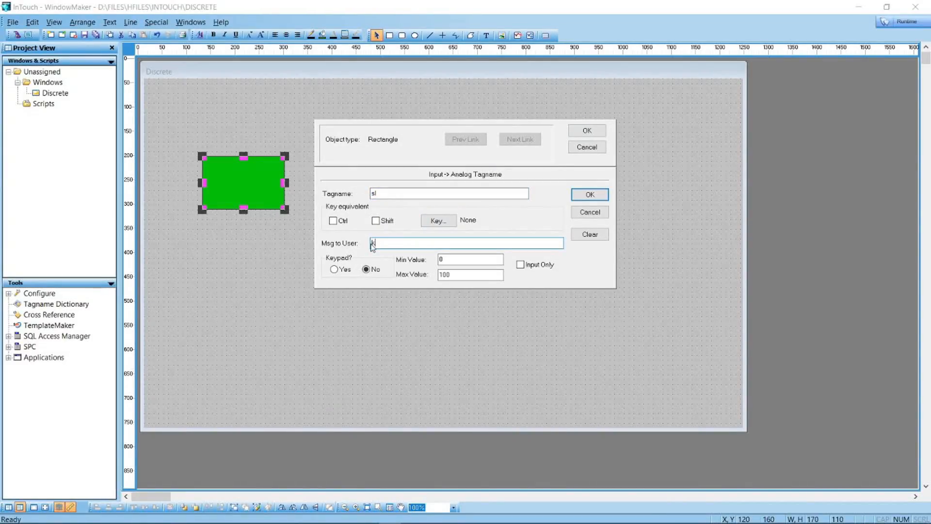
text(eypad)
click(336, 270)
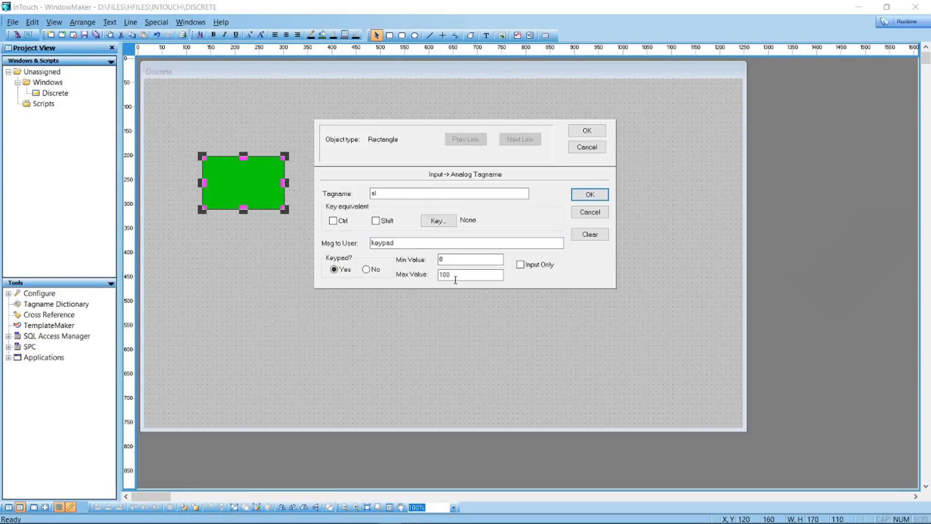
click(590, 194)
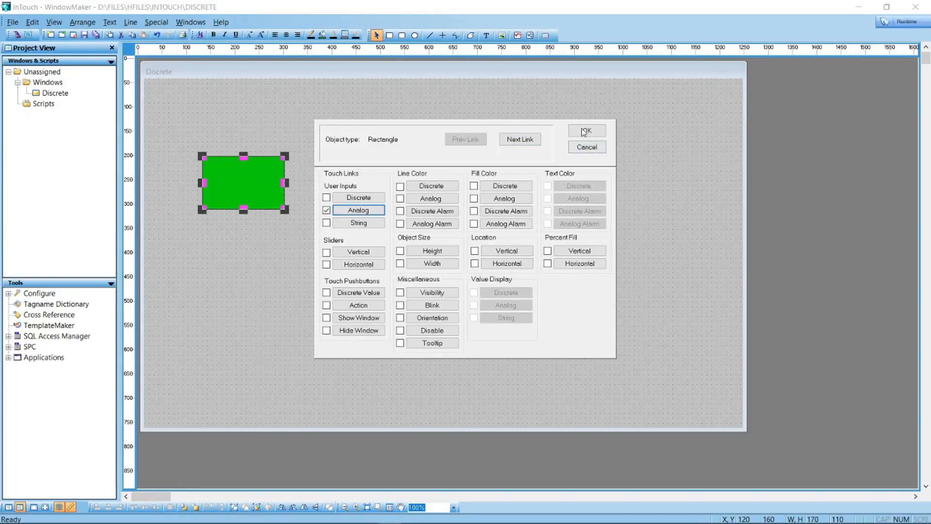
click(582, 127)
Create a #### text object right of the circle and enlarge it
click(582, 131)
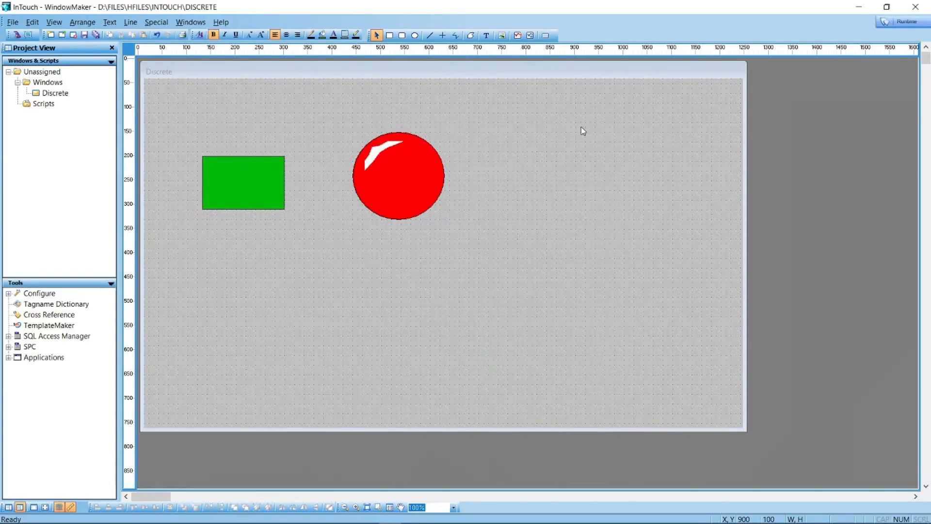
click(486, 35)
click(502, 188)
text(####)
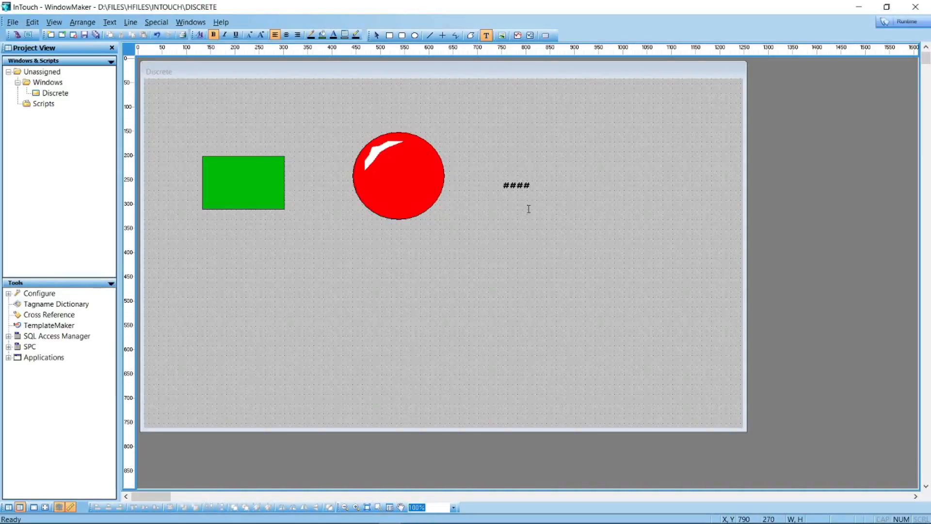
click(524, 187)
drag(533, 193, 567, 217)
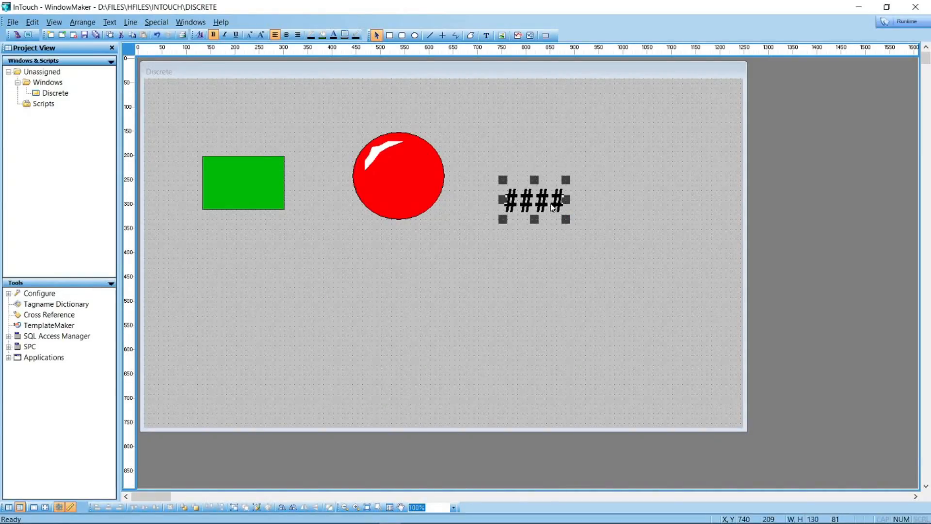
Give the #### text an analog value display link with expression 's'
double_click(551, 208)
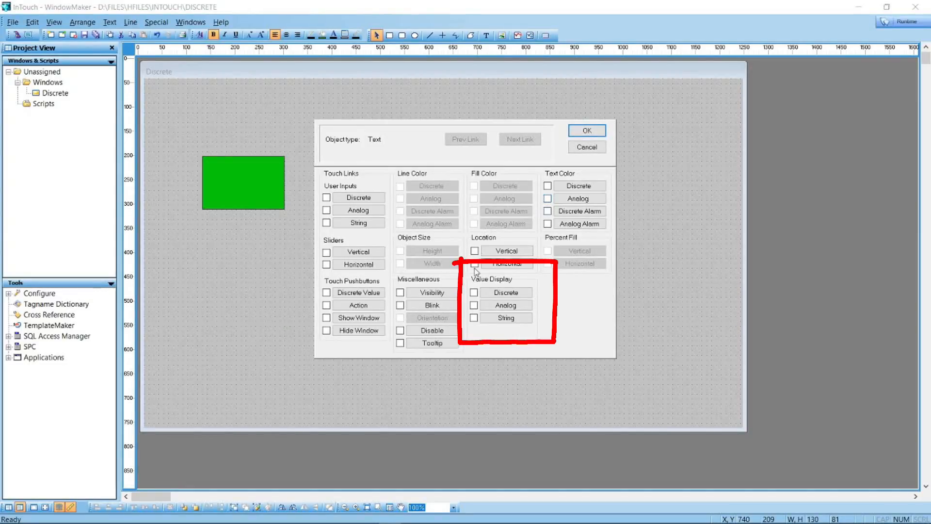
click(496, 307)
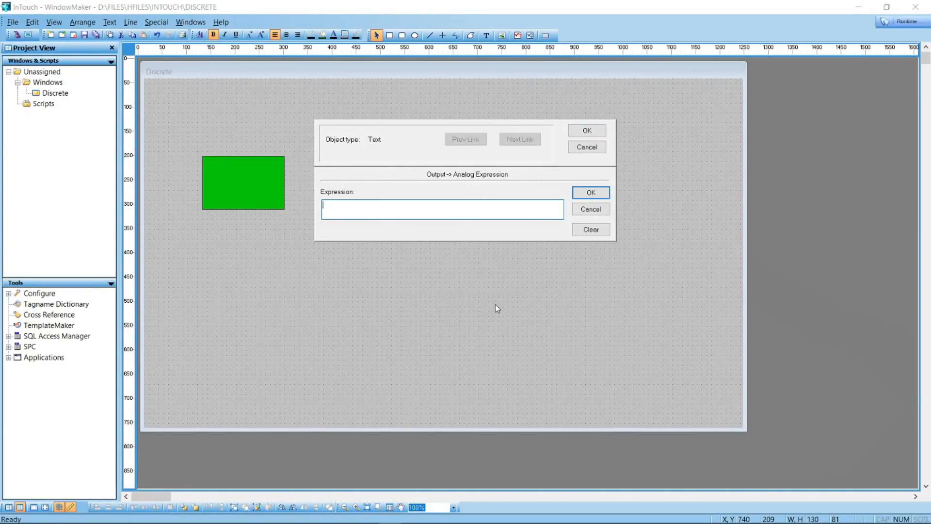
text(s)
click(590, 193)
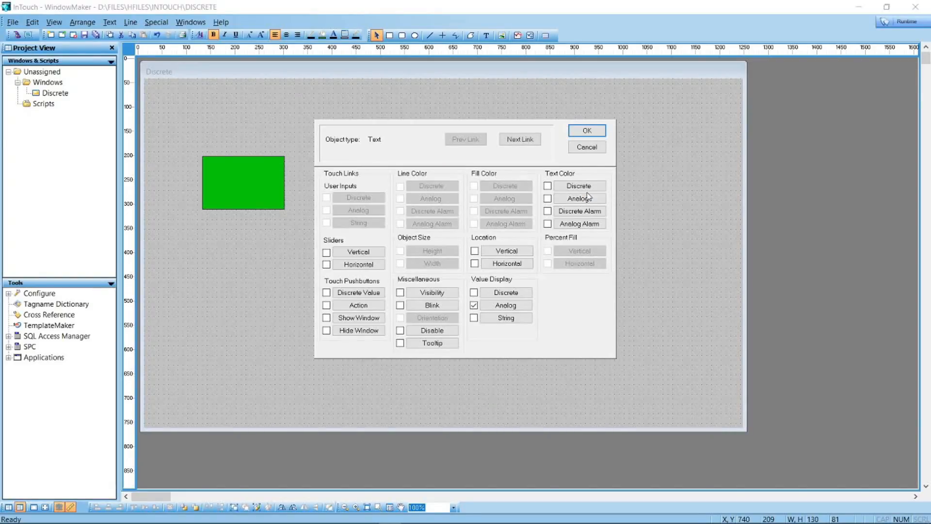
click(587, 131)
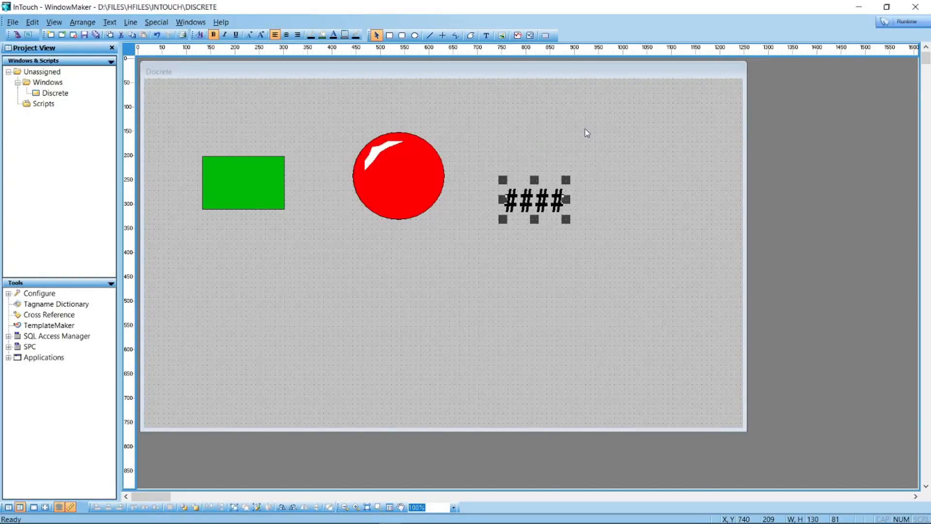
Run the window and enter 50 on the rectangle's keypad
click(905, 23)
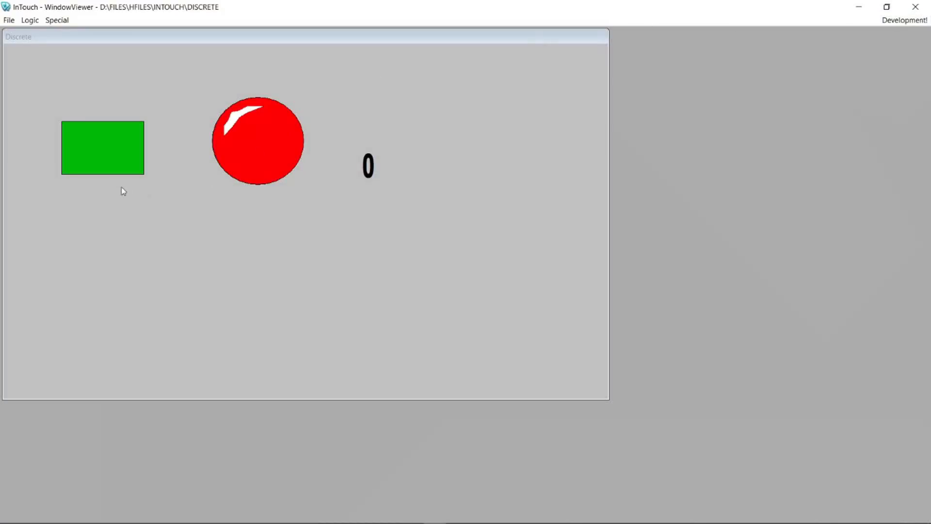
click(111, 161)
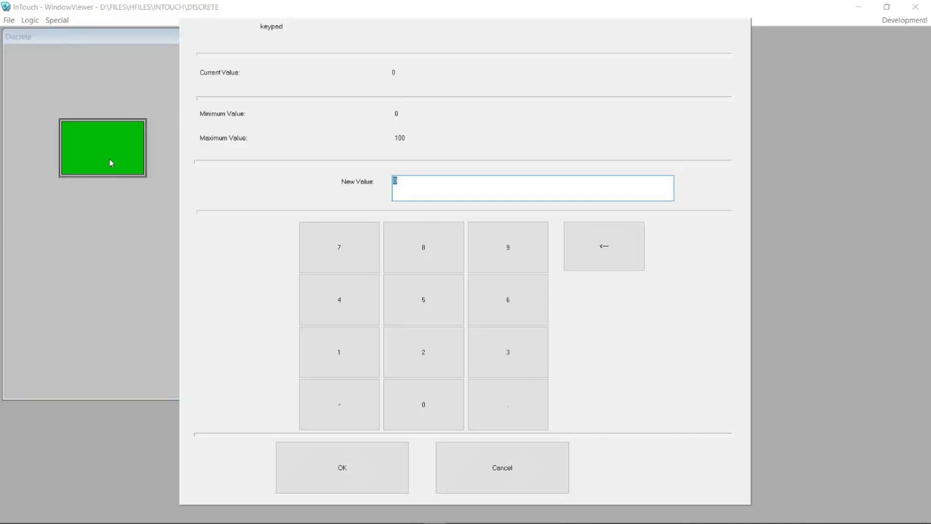
click(416, 312)
click(419, 413)
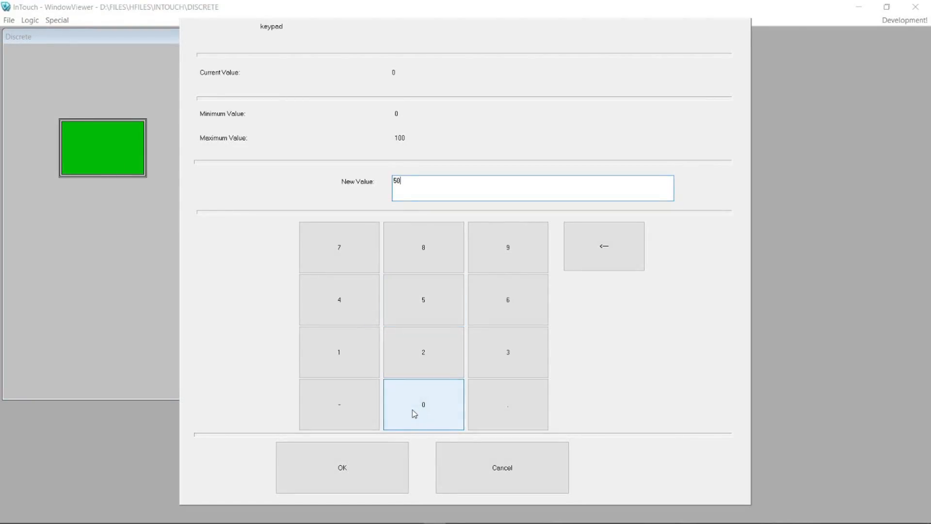
click(381, 474)
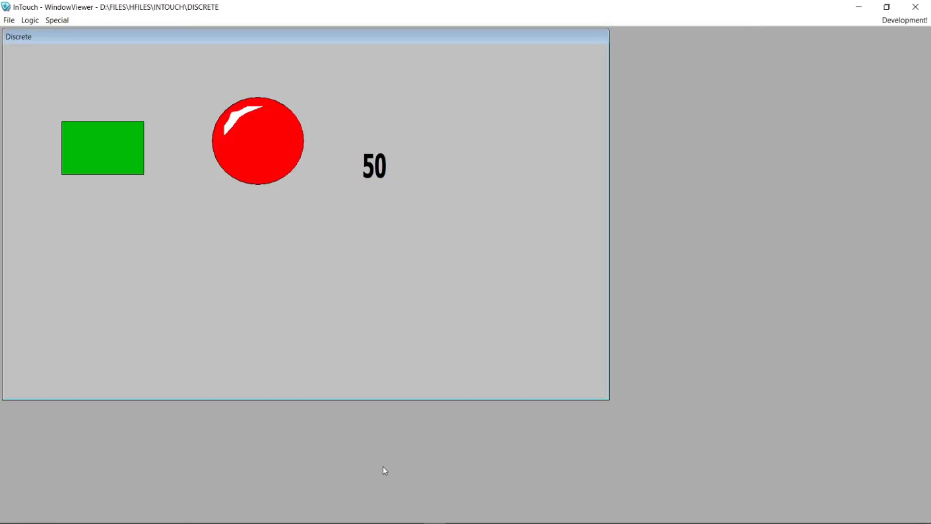
Enter 48 on the rectangle's keypad
click(118, 149)
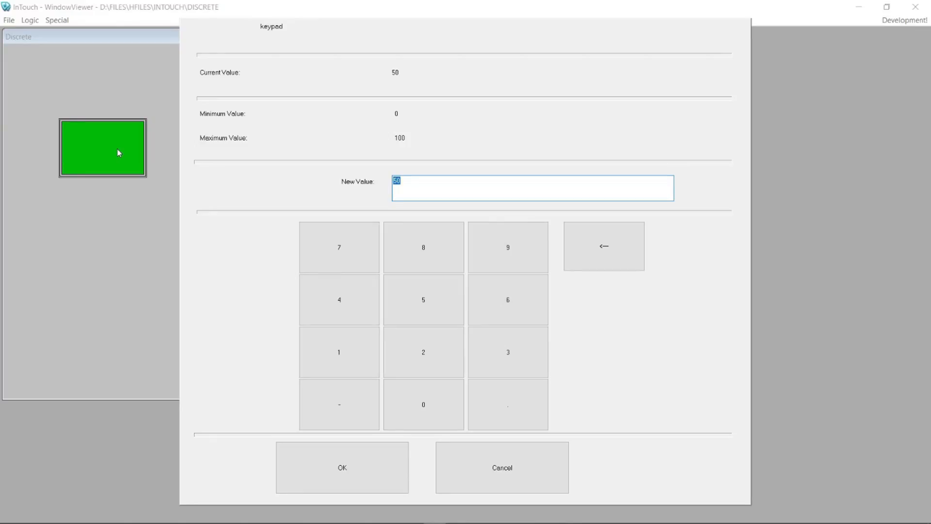
click(366, 311)
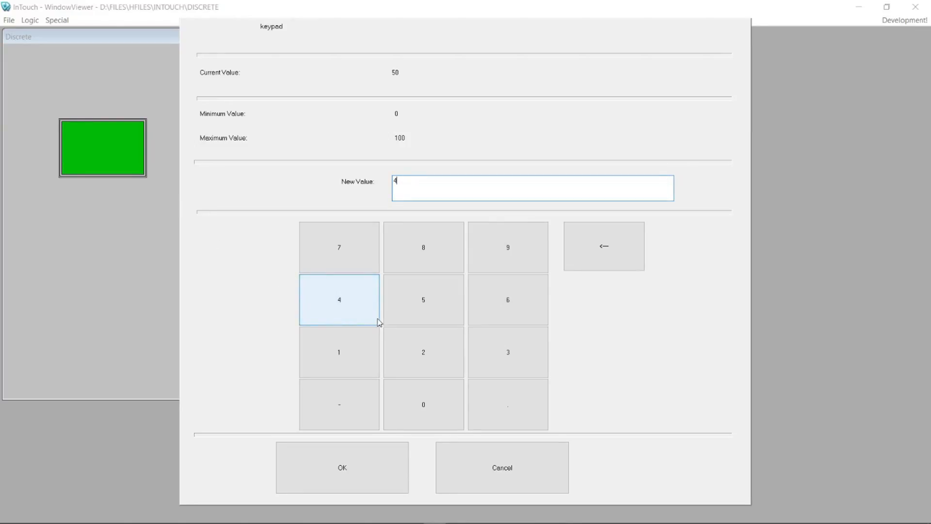
click(425, 269)
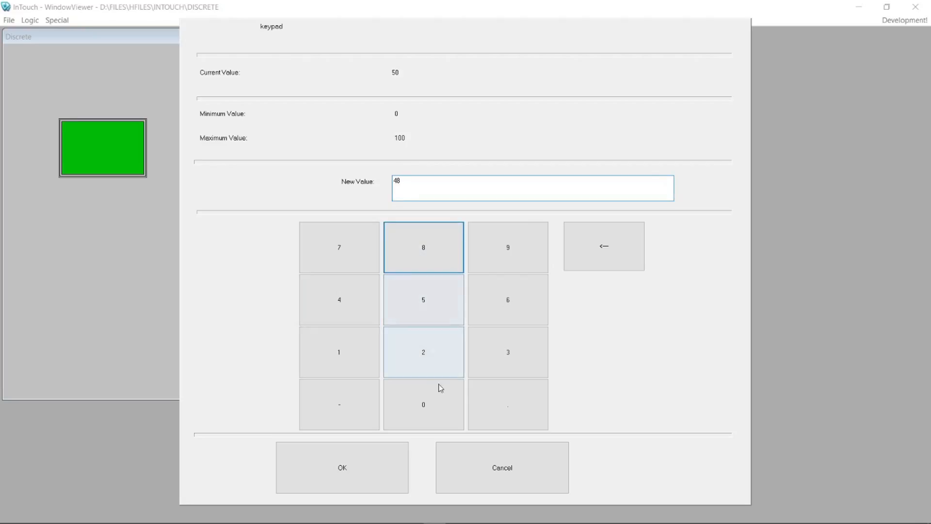
click(351, 467)
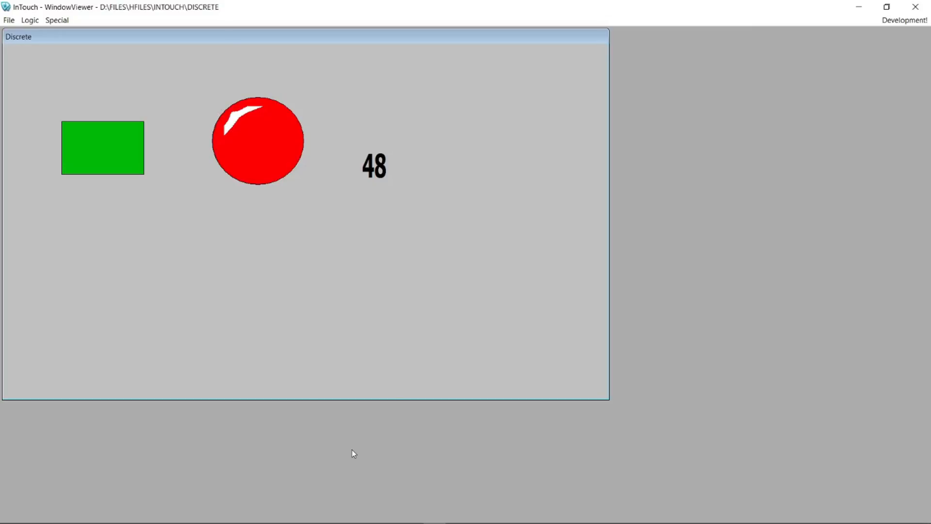
Enter 32 on the rectangle's keypad
click(101, 145)
click(482, 353)
click(450, 351)
click(374, 485)
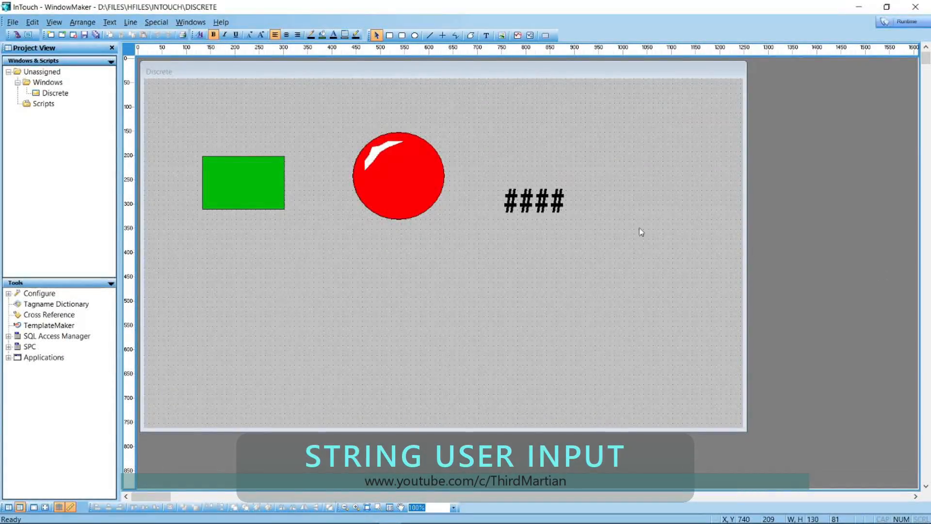
Add a string user input link on tag msg with the message 'keyboard'
click(253, 181)
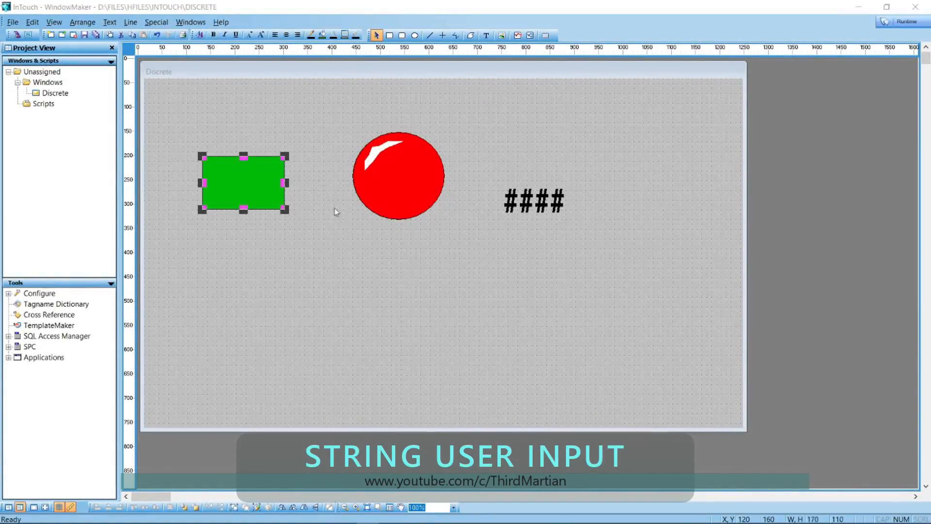
double_click(253, 181)
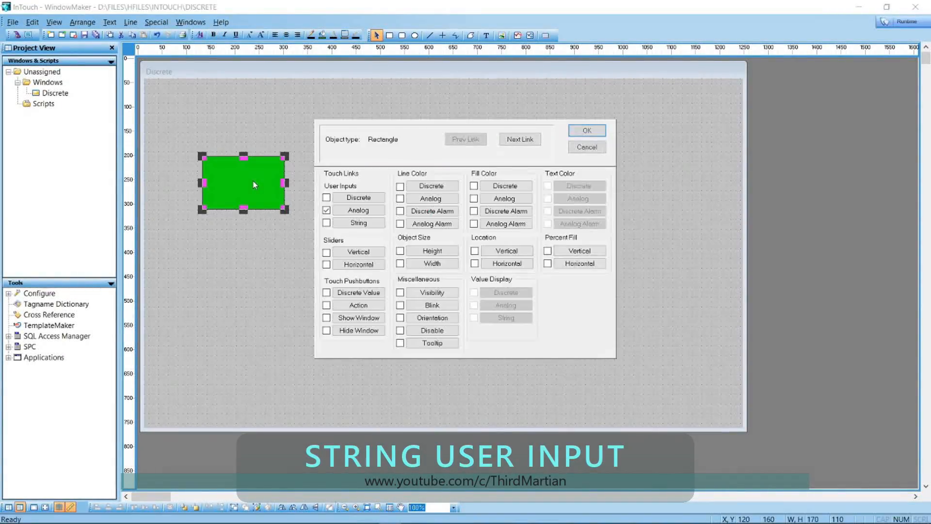
click(358, 225)
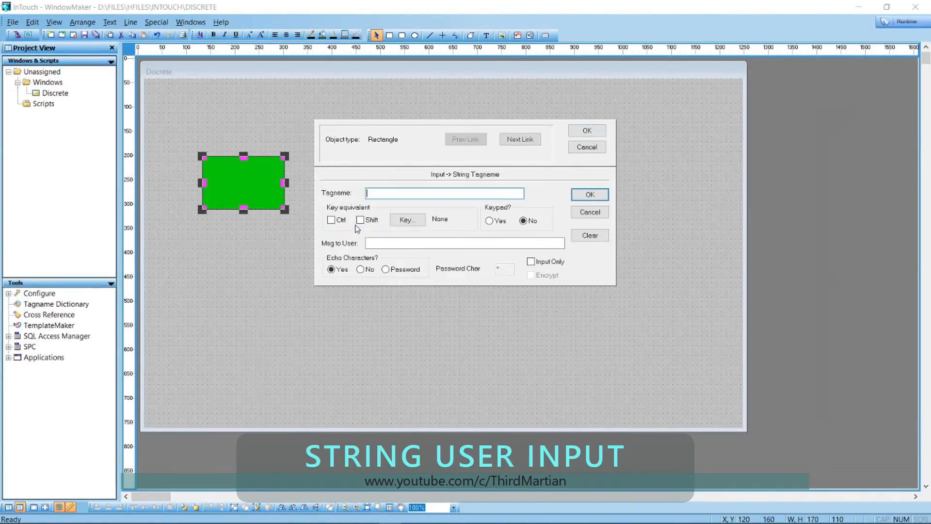
text(msg)
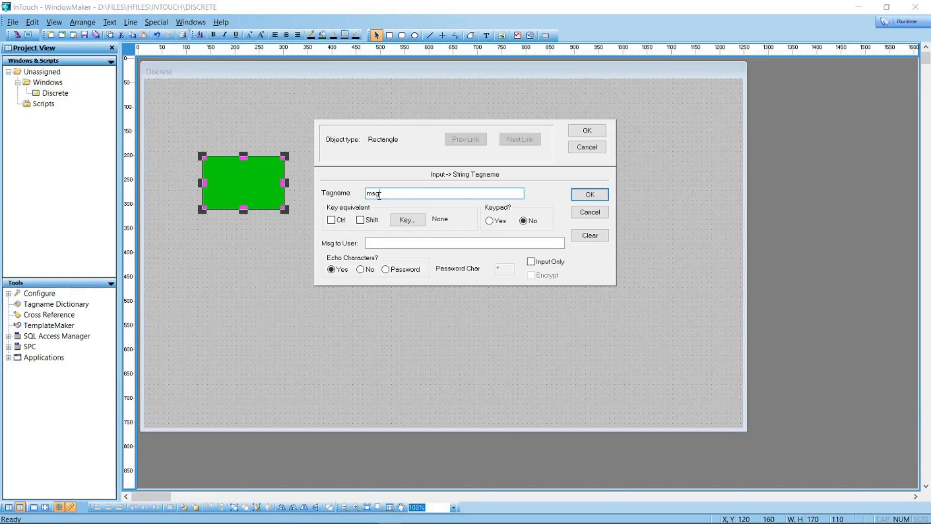
click(409, 244)
text(ke)
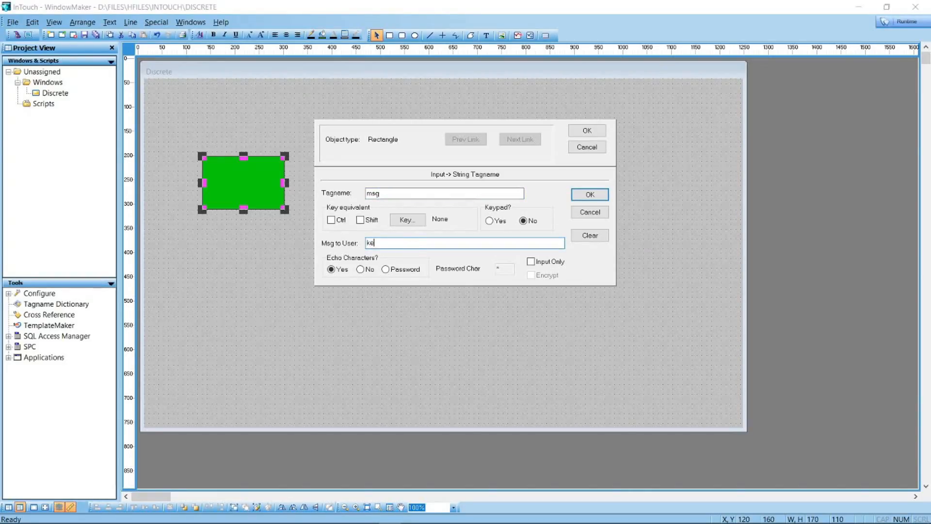
text(yboard)
click(590, 195)
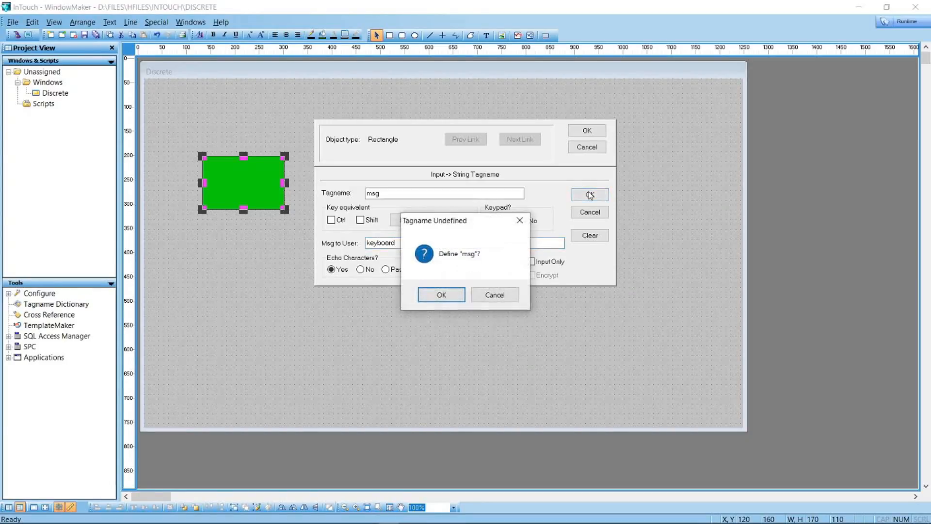
Define msg as a Memory Message tag, close the links, and delete the red circle
click(442, 294)
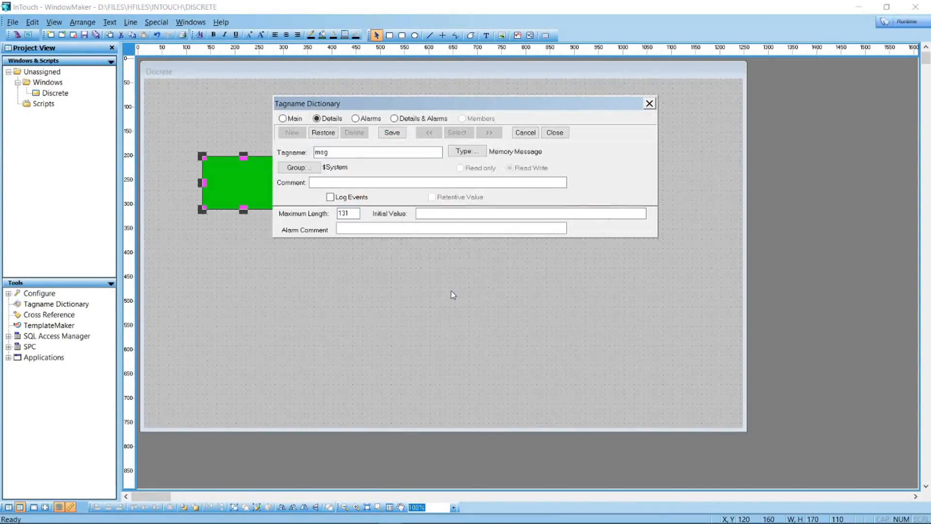
click(466, 151)
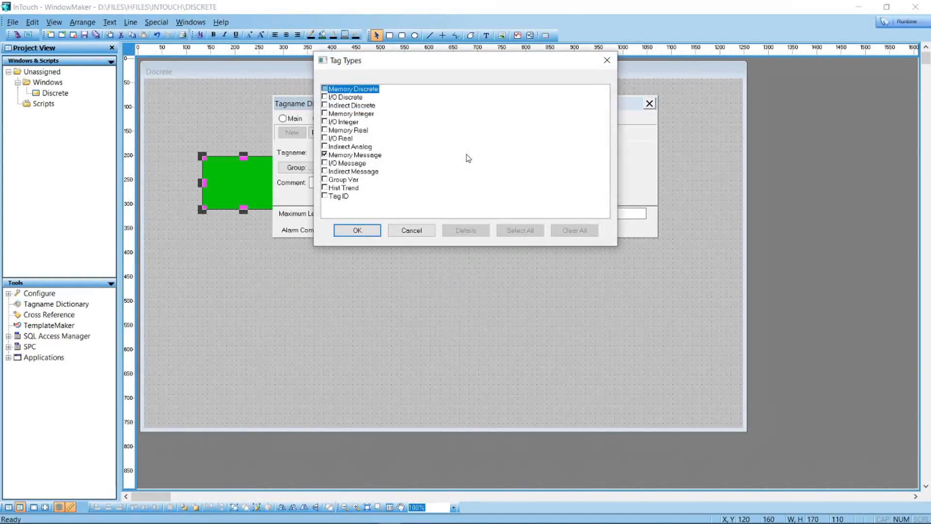
click(372, 226)
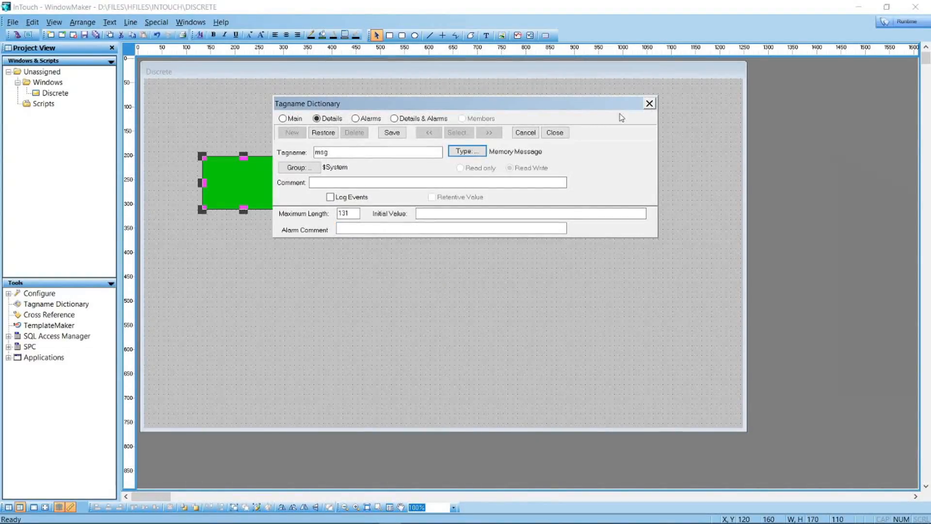
click(558, 135)
click(582, 195)
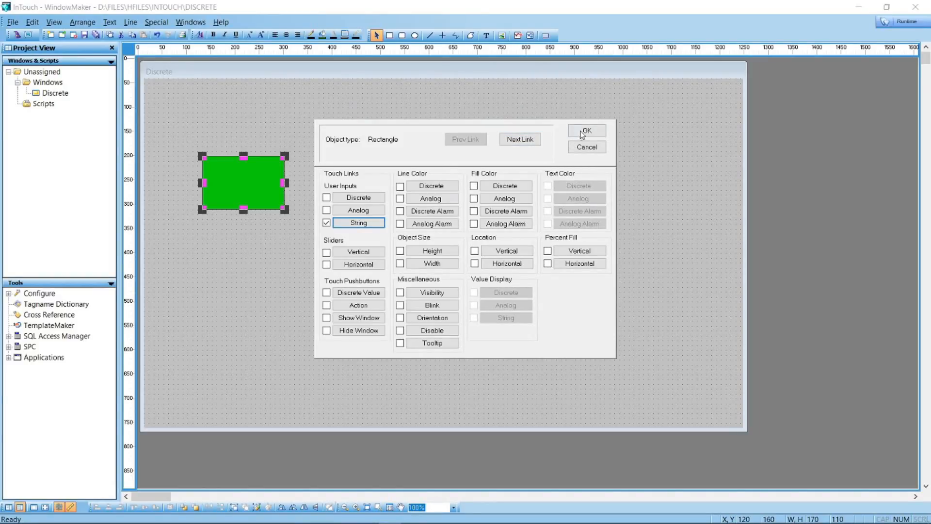
click(587, 130)
click(402, 160)
key(Delete)
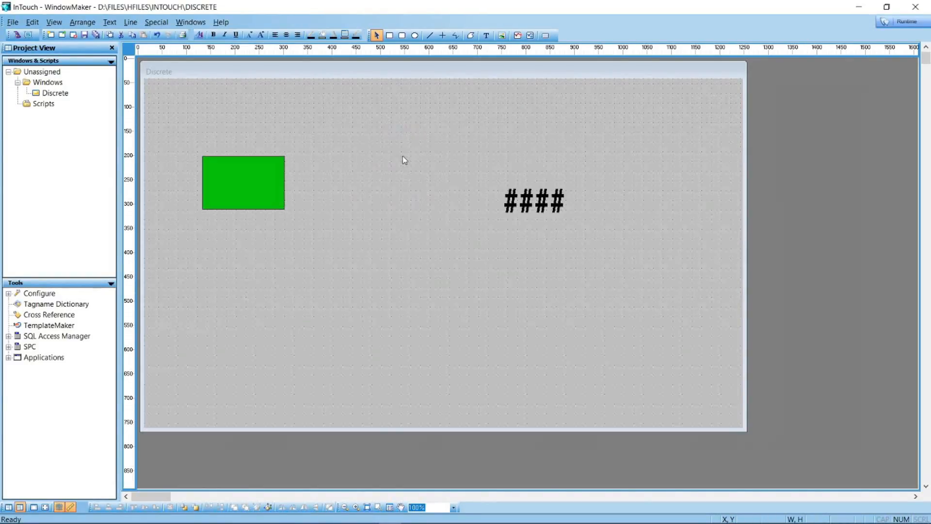
Move the #### text beside the rectangle, make it display string tag msg, and start runtime
click(532, 199)
drag(532, 198, 417, 182)
double_click(417, 181)
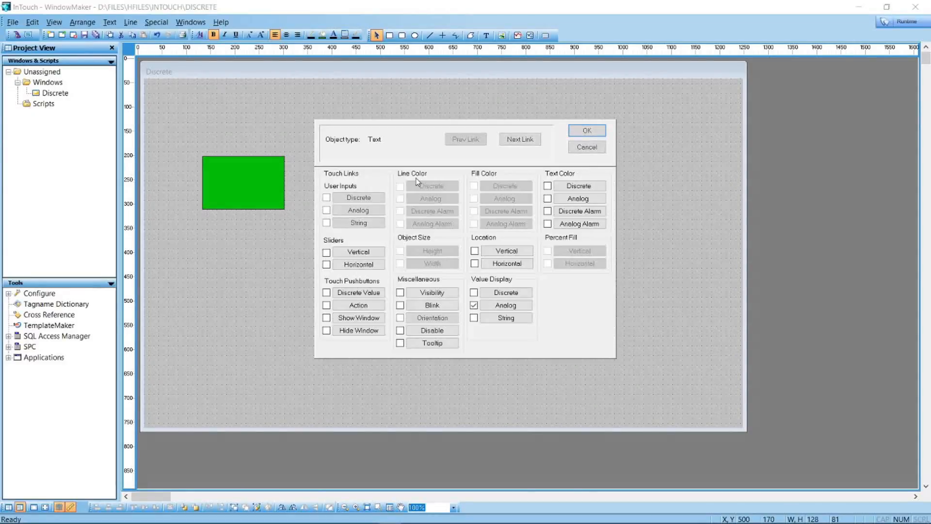
click(474, 304)
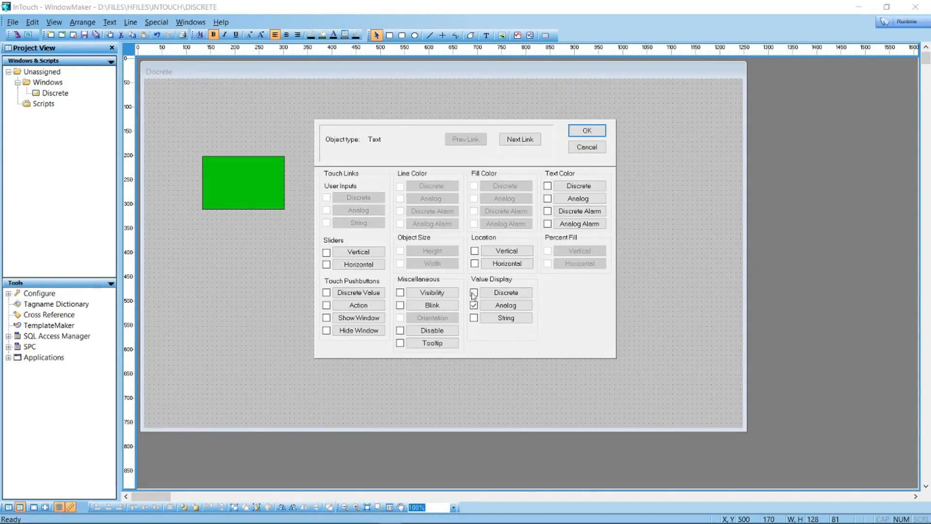
click(503, 321)
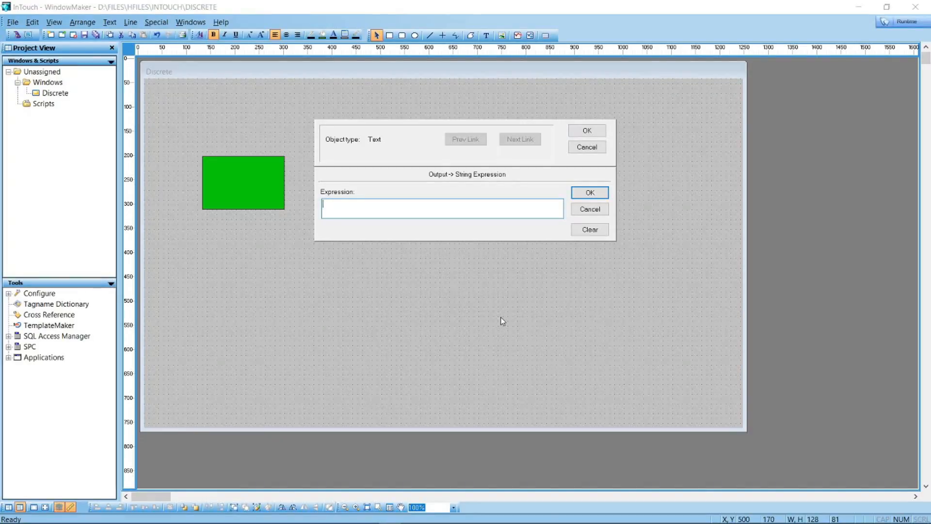
text(msg)
click(590, 193)
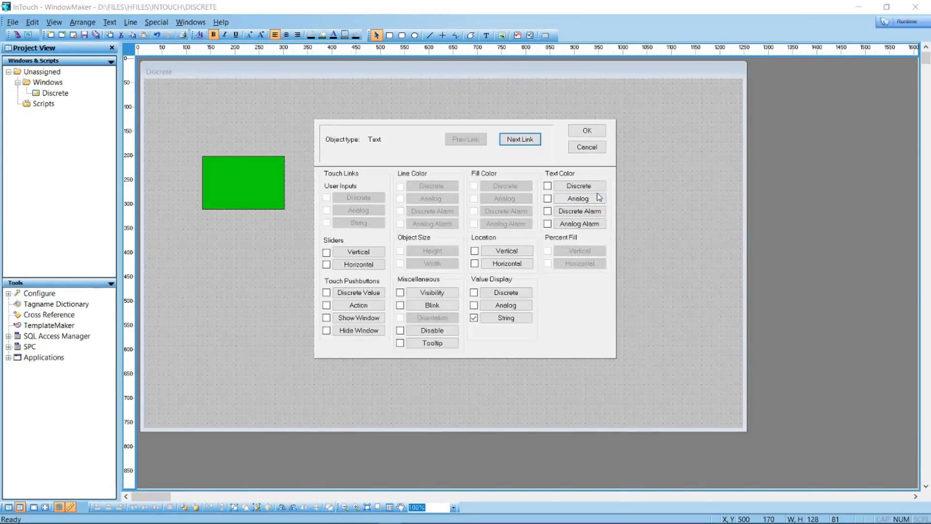
click(588, 131)
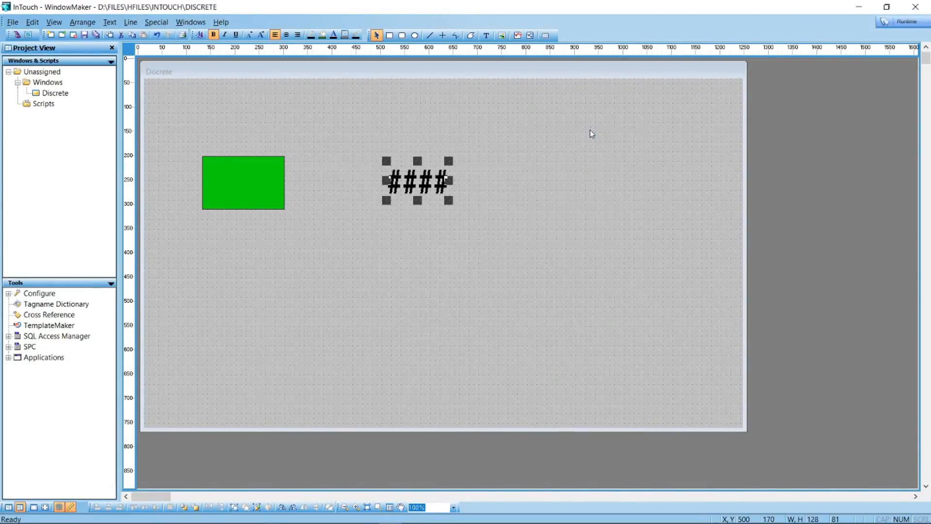
click(590, 130)
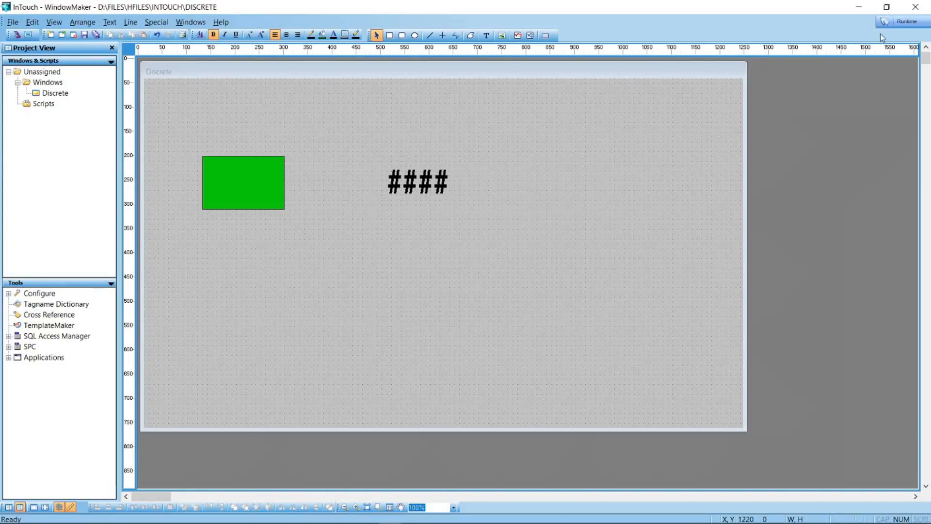
click(910, 23)
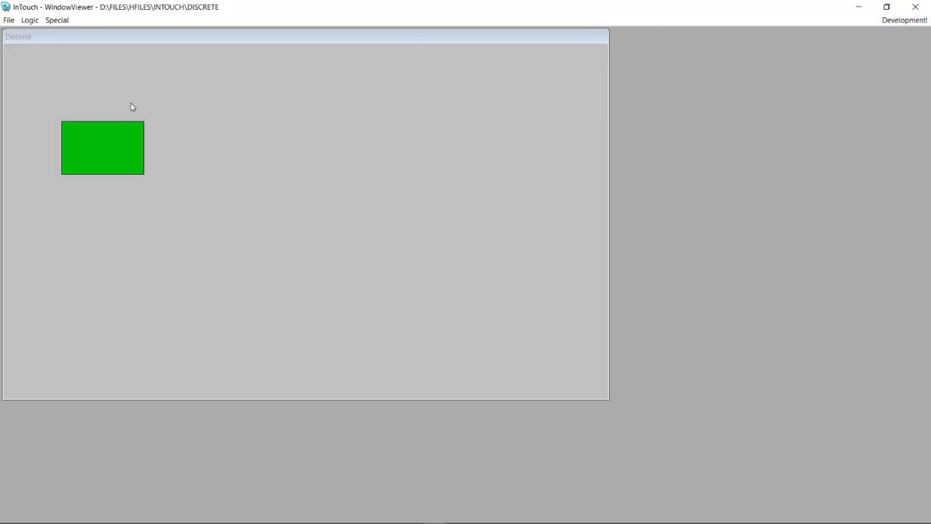
Enter the strings 'keyboard', 'homer' and 'stop' through the rectangle's string input
click(119, 163)
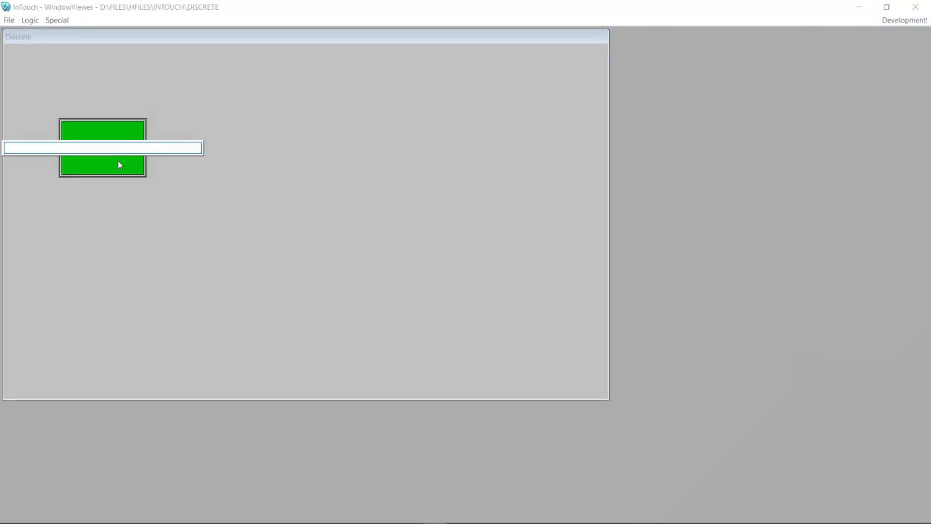
text(keyboard)
key(Return)
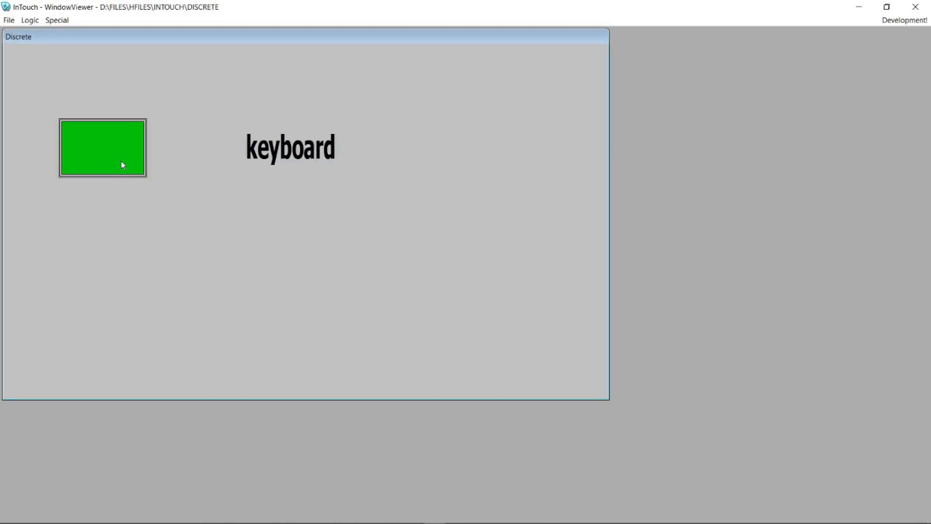
click(106, 162)
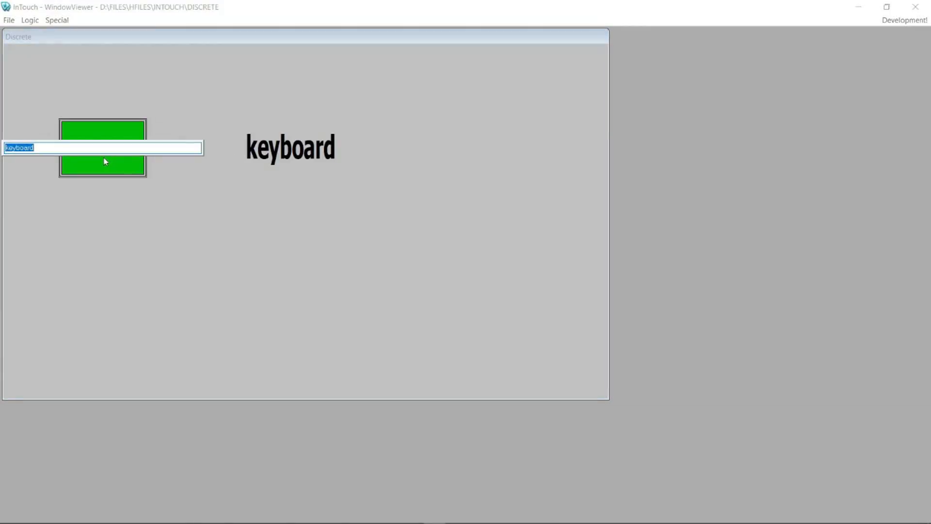
text(homer)
key(Return)
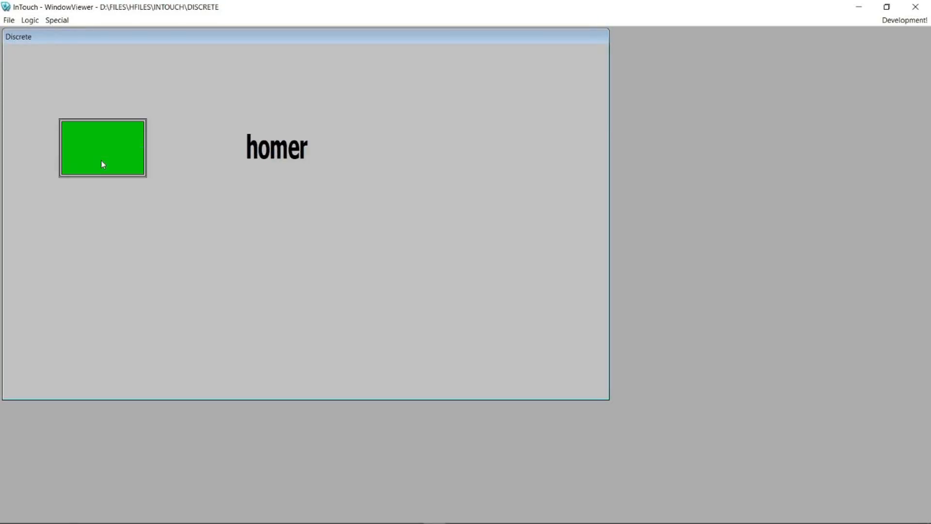
click(102, 160)
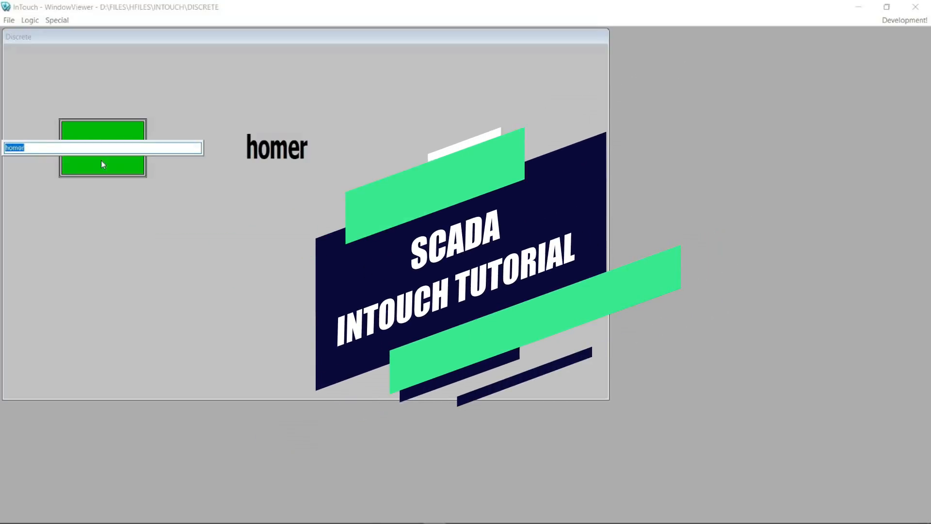
text(stop)
key(Return)
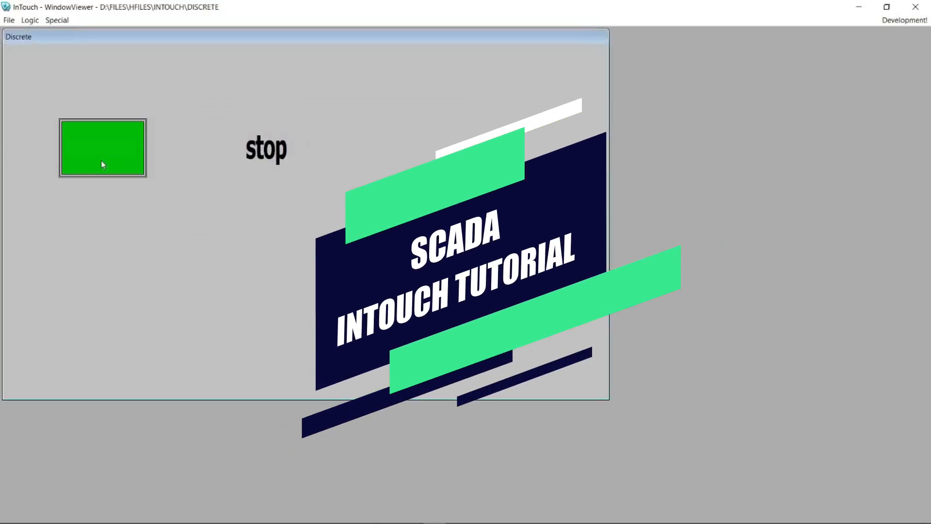